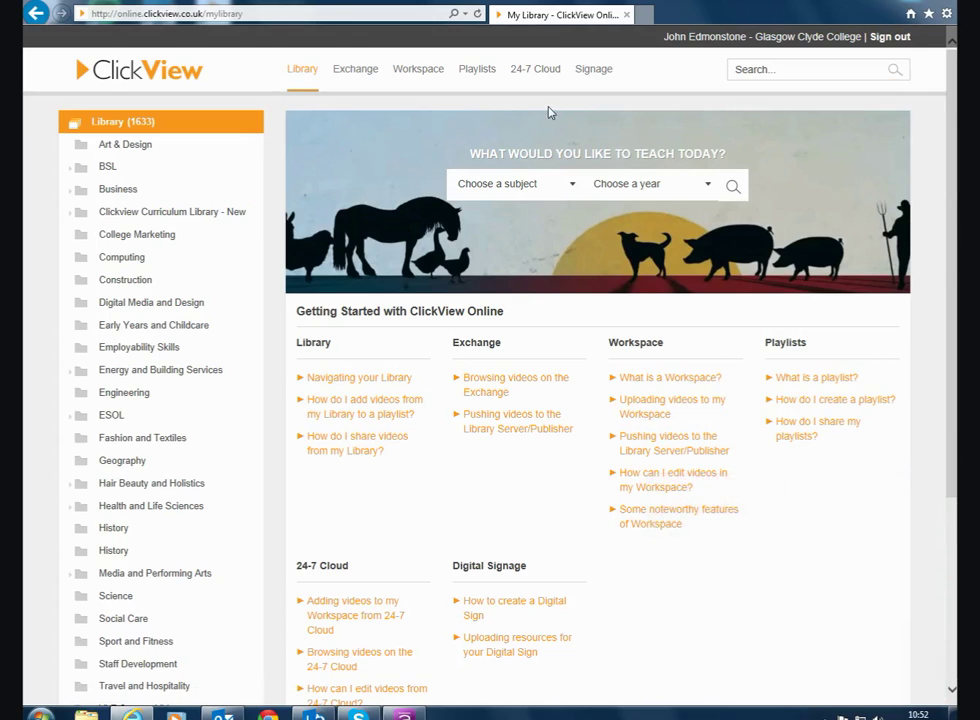
Check the add options for Superfoods: The Real Story in the 24-7 Cloud, and close its details without adding it.
{"action": "left_click", "coordinate": [536, 70]}
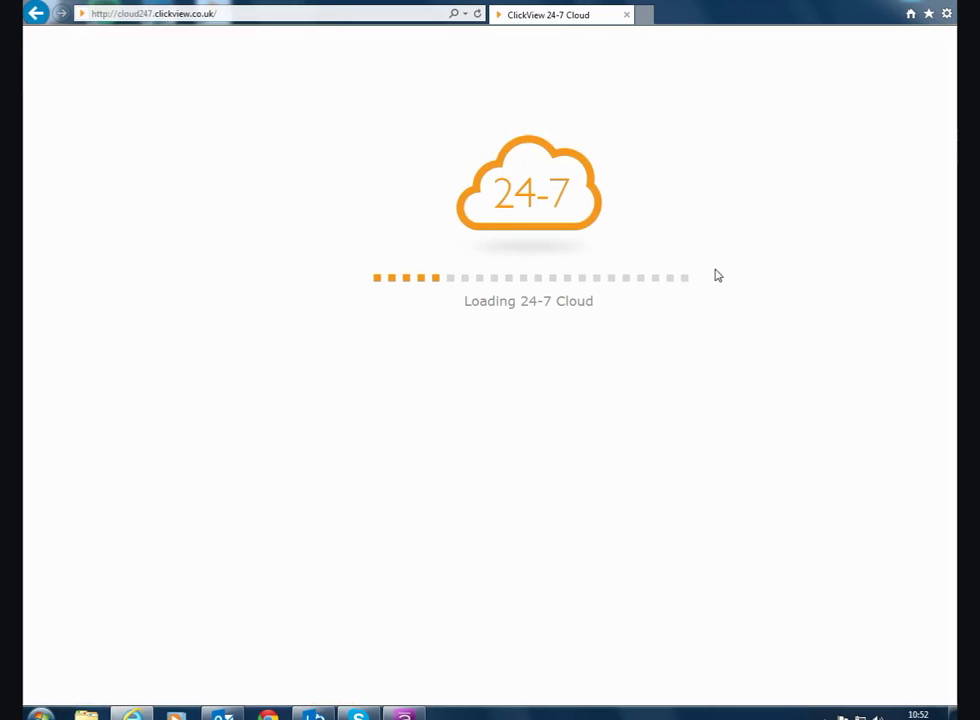
{"action": "scroll", "coordinate": [648, 277], "scroll_direction": "down", "scroll_amount": 3}
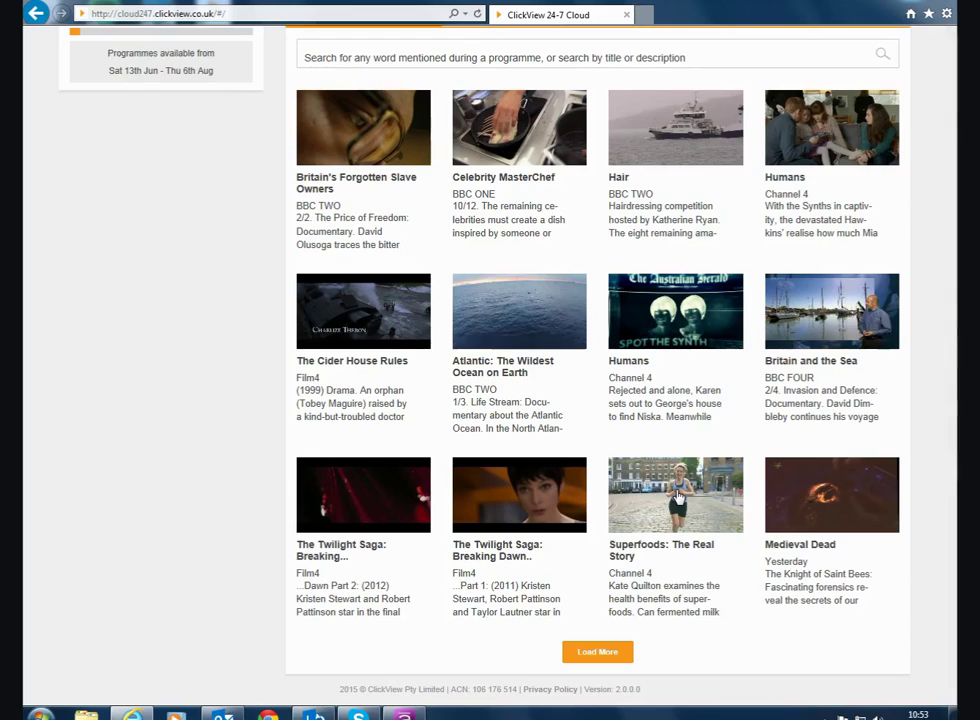
{"action": "left_click", "coordinate": [677, 494]}
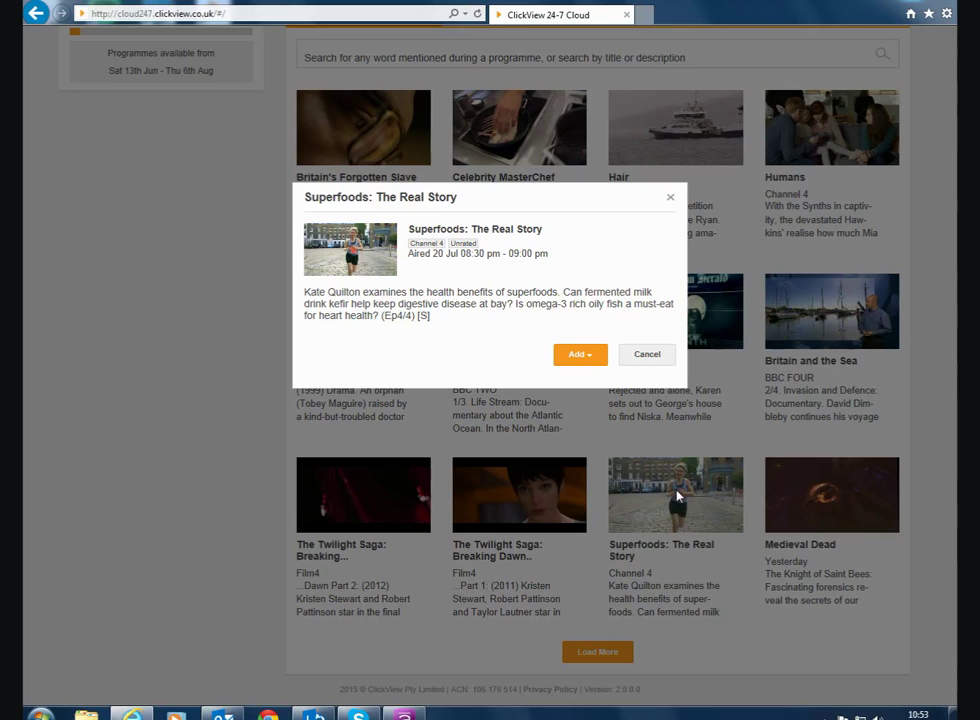
{"action": "left_click", "coordinate": [583, 357]}
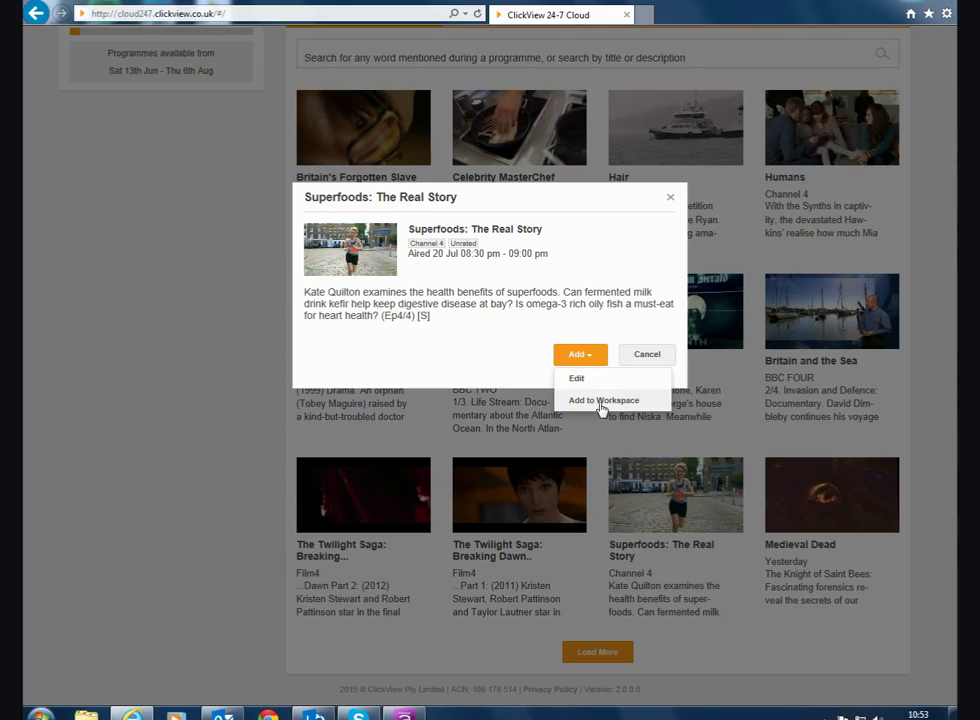
{"action": "left_click", "coordinate": [490, 374]}
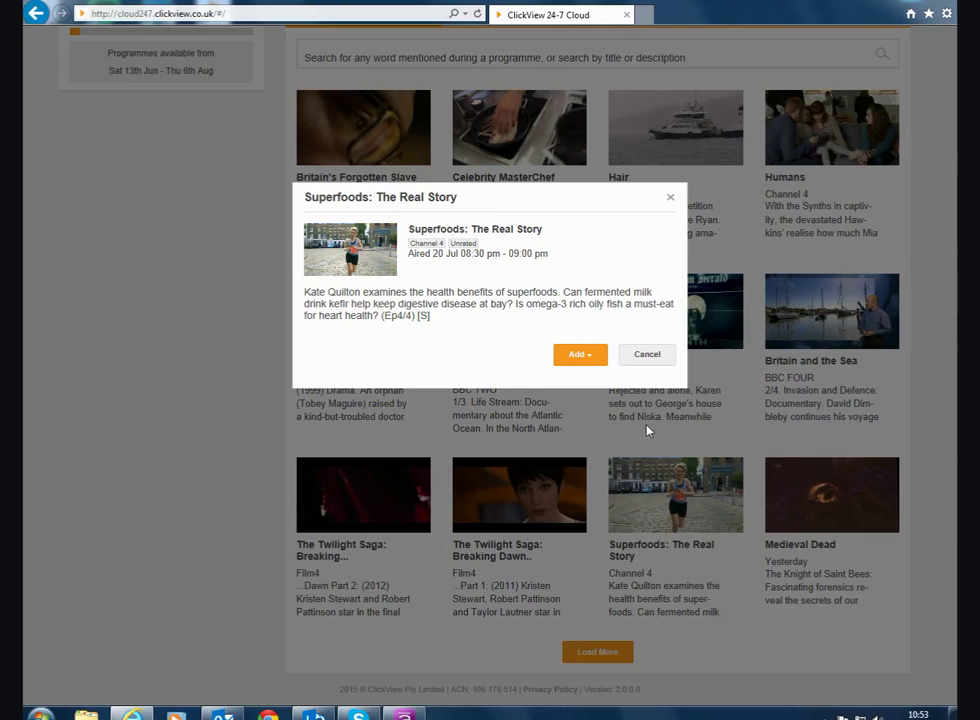
{"action": "left_click", "coordinate": [647, 355]}
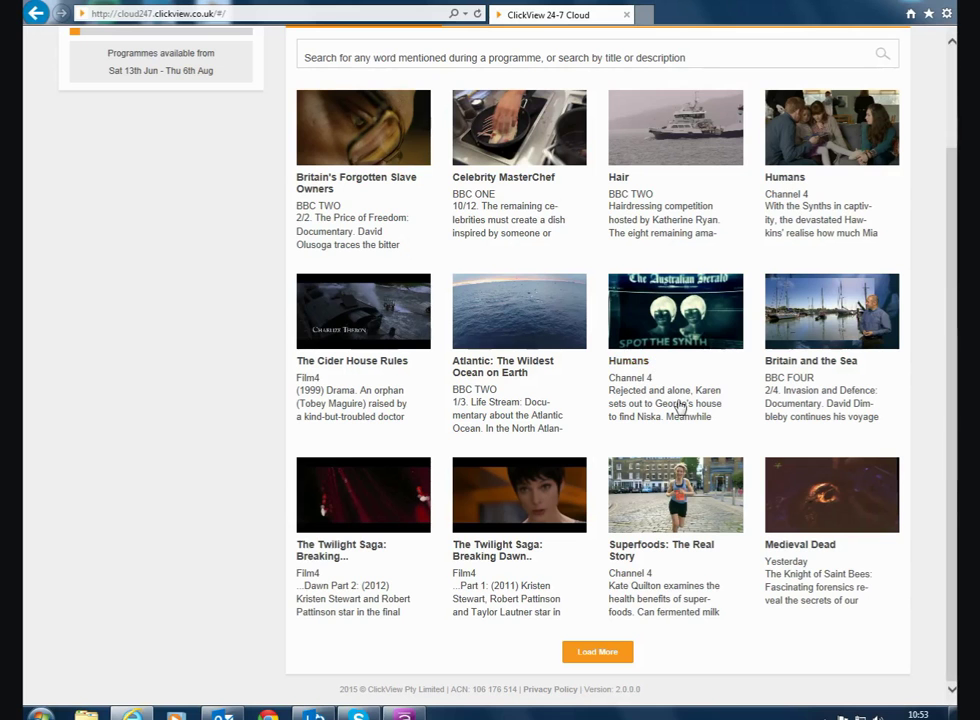
Open Superfoods: The Real Story from the Workspace in the ClickView Cloud Editor and pause its playback.
{"action": "scroll", "coordinate": [680, 407], "scroll_direction": "up", "scroll_amount": 2}
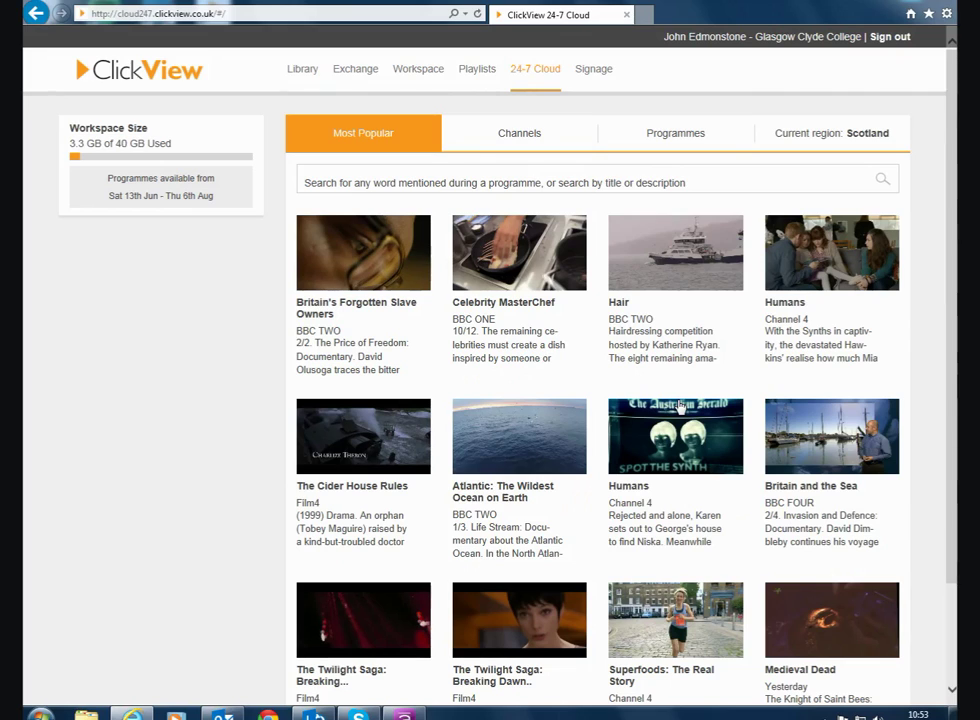
{"action": "left_click", "coordinate": [420, 70]}
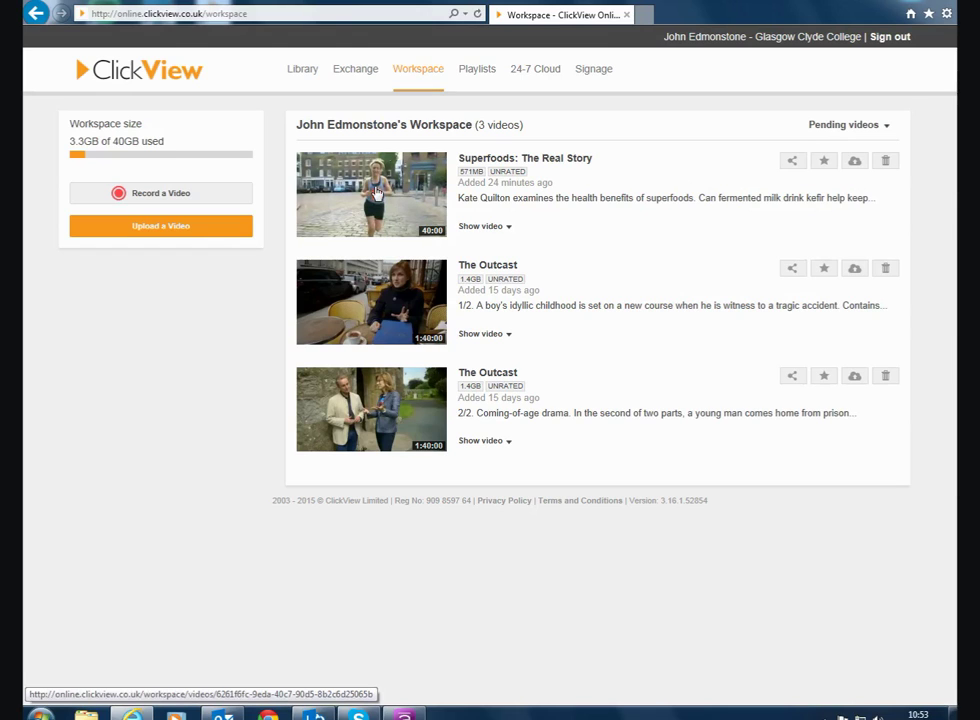
{"action": "left_click", "coordinate": [378, 192]}
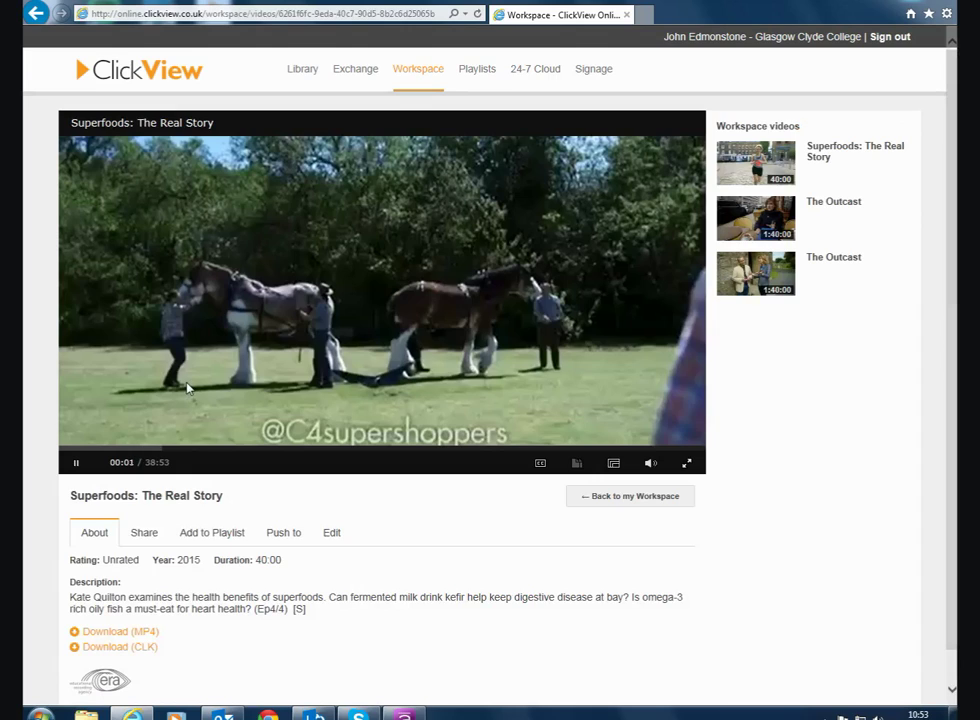
{"action": "left_click", "coordinate": [242, 400]}
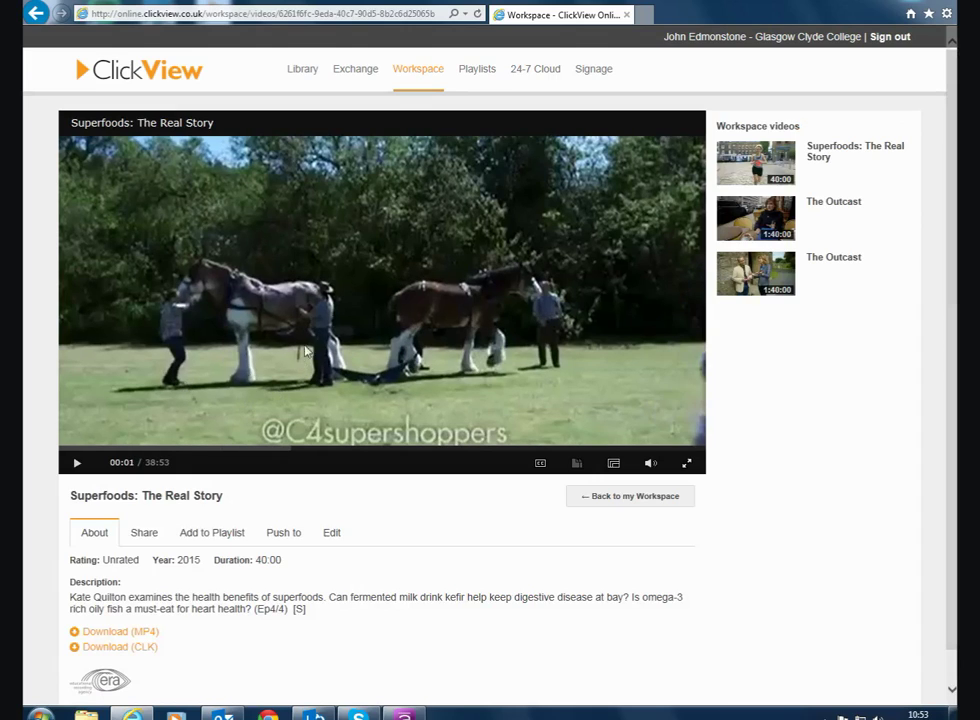
{"action": "scroll", "coordinate": [308, 380], "scroll_direction": "down", "scroll_amount": 1}
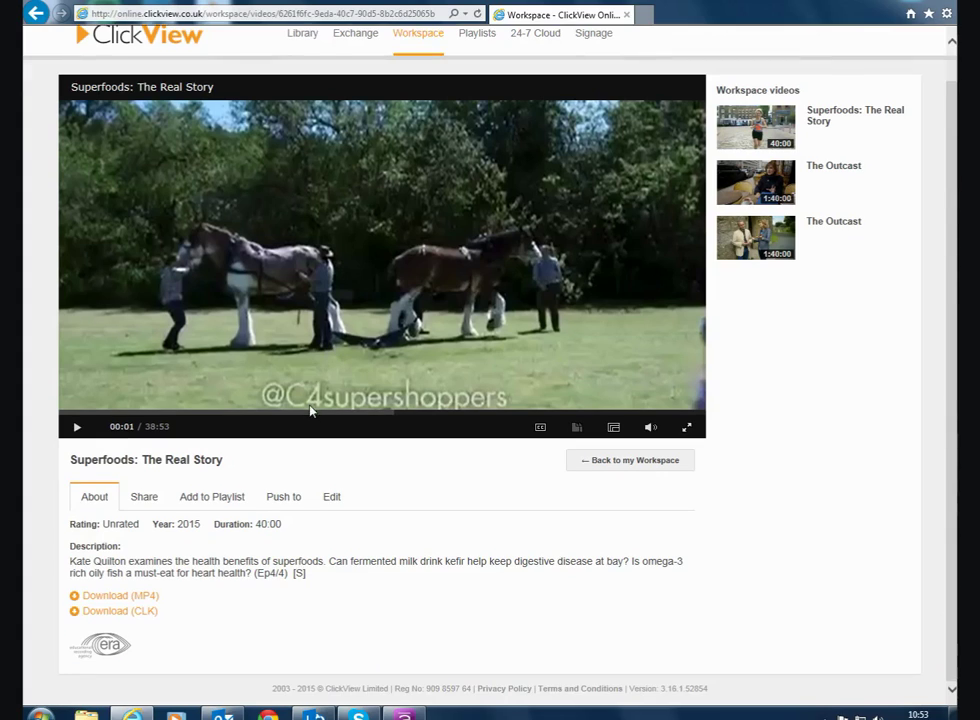
{"action": "left_click", "coordinate": [332, 498]}
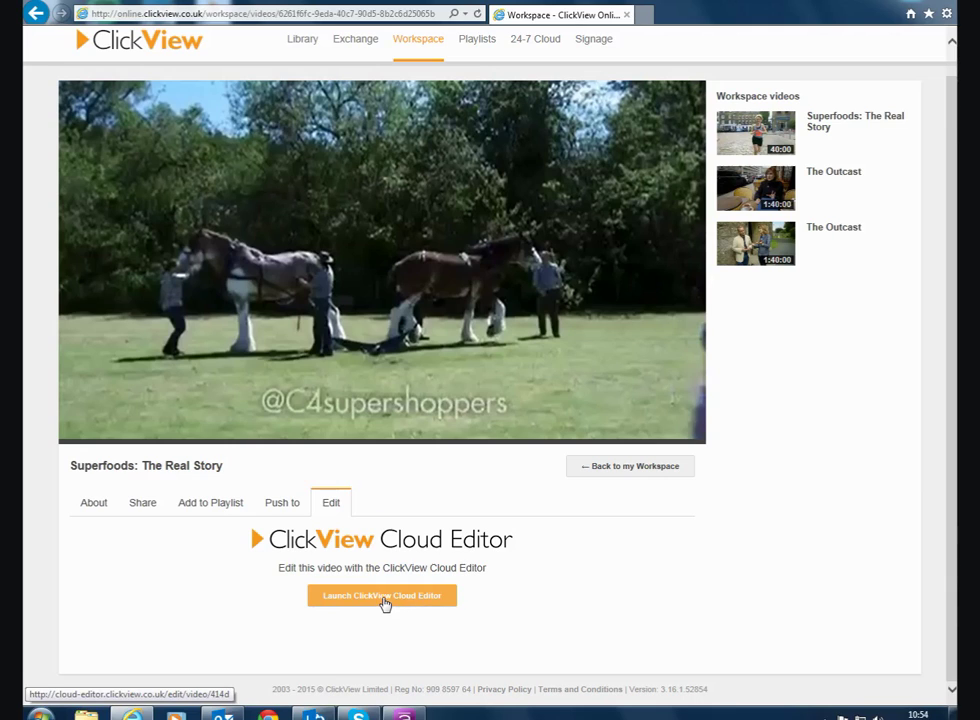
{"action": "left_click", "coordinate": [385, 603]}
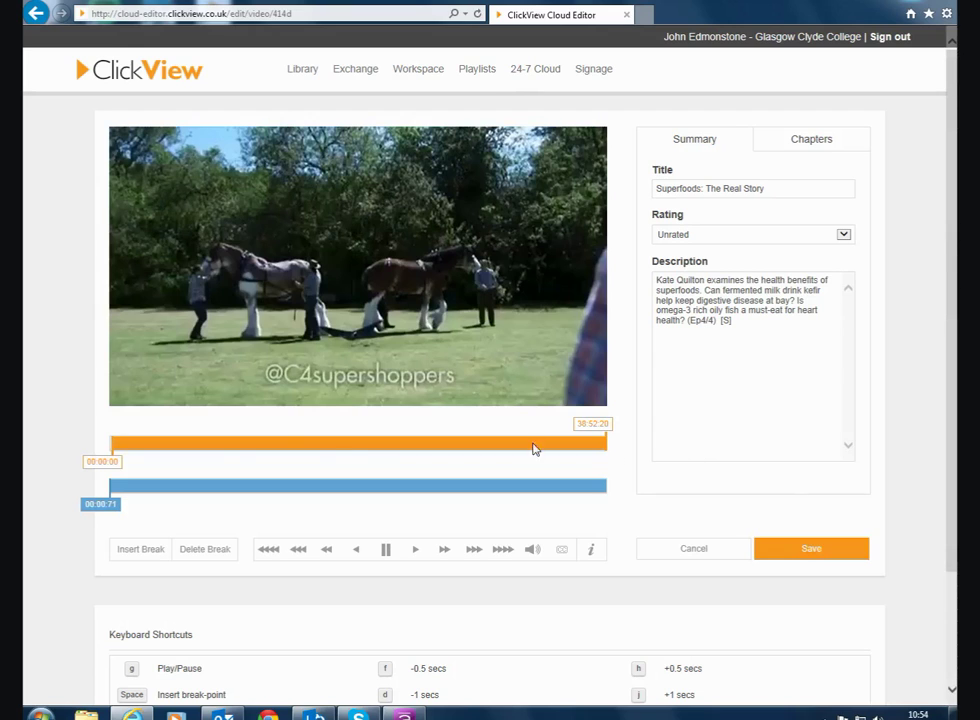
{"action": "left_click", "coordinate": [300, 341]}
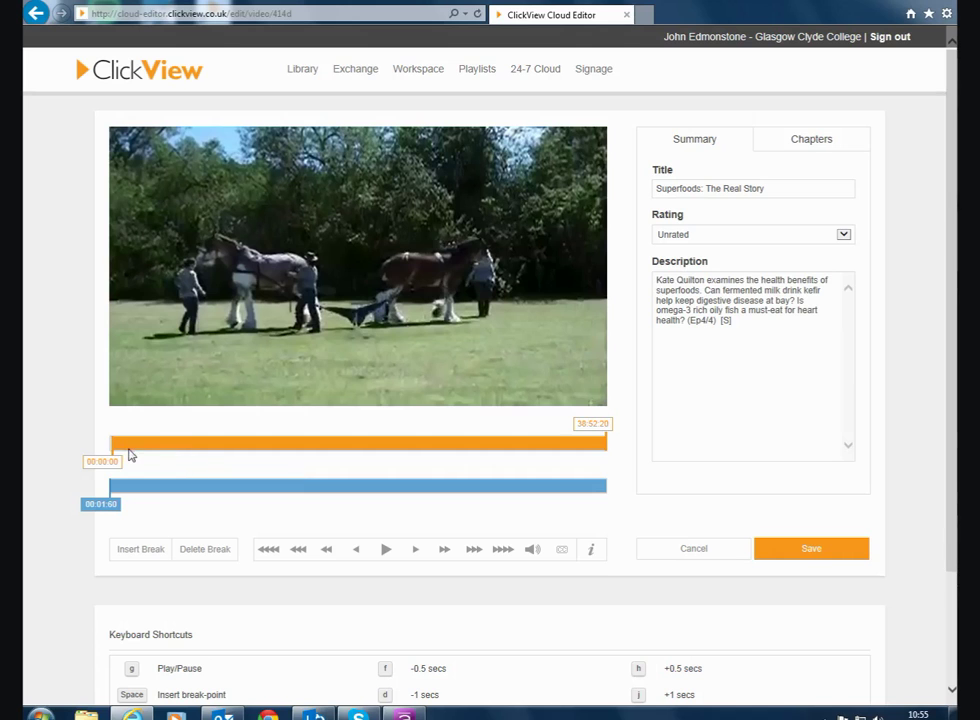
Trim the video to a short clip starting at about 13:19:76 and ending at about 16:56:15.
{"action": "left_click_drag", "start_coordinate": [114, 456], "coordinate": [157, 487]}
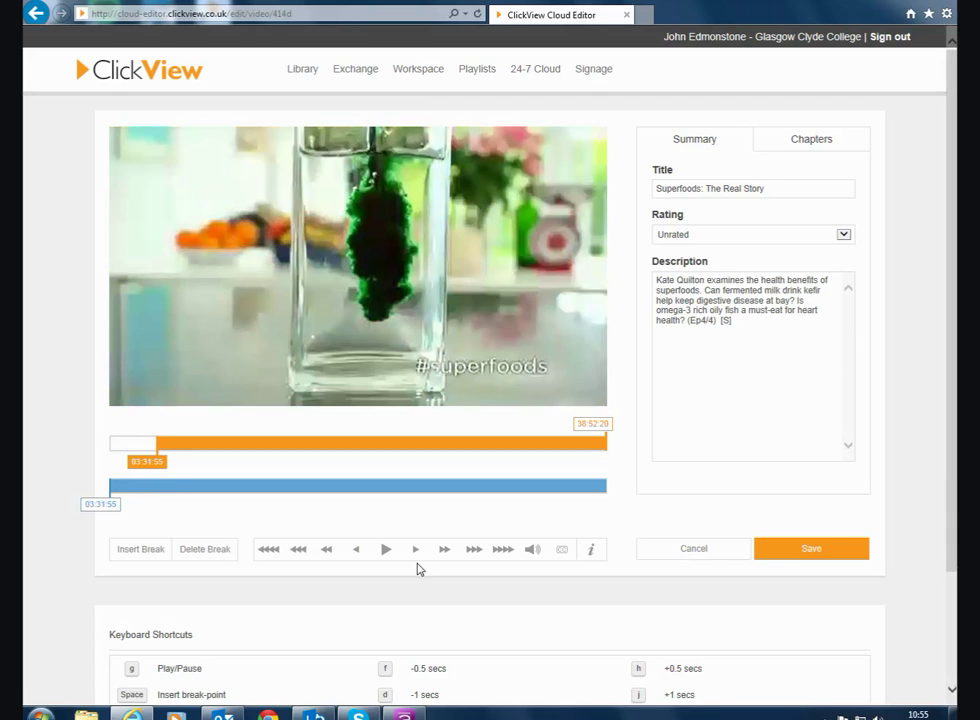
{"action": "left_click_drag", "start_coordinate": [607, 443], "coordinate": [505, 464]}
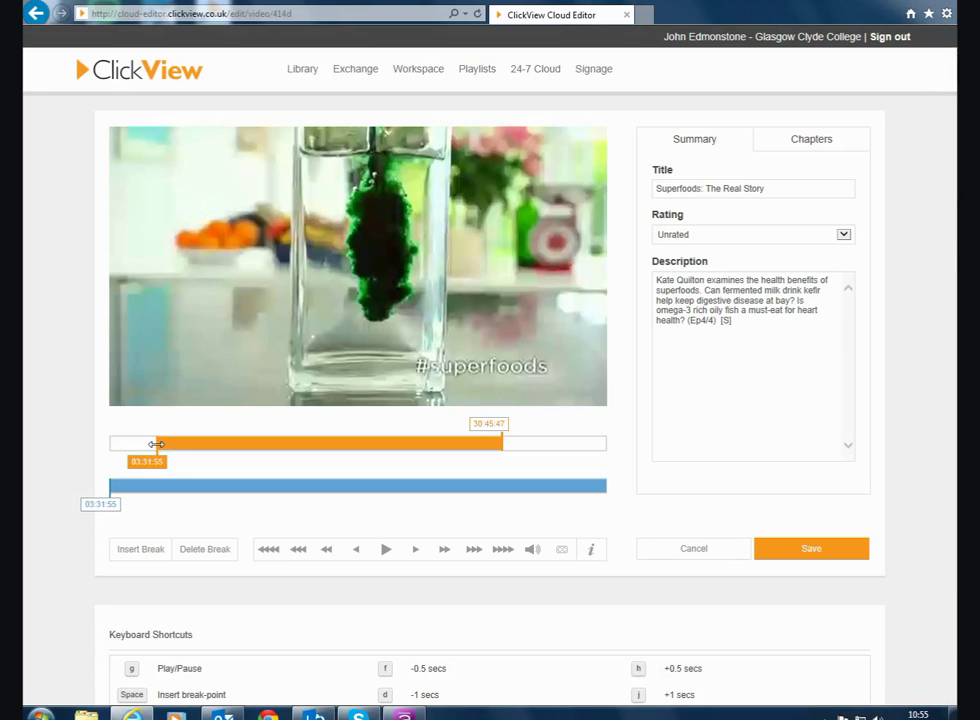
{"action": "left_click_drag", "start_coordinate": [156, 444], "coordinate": [280, 442]}
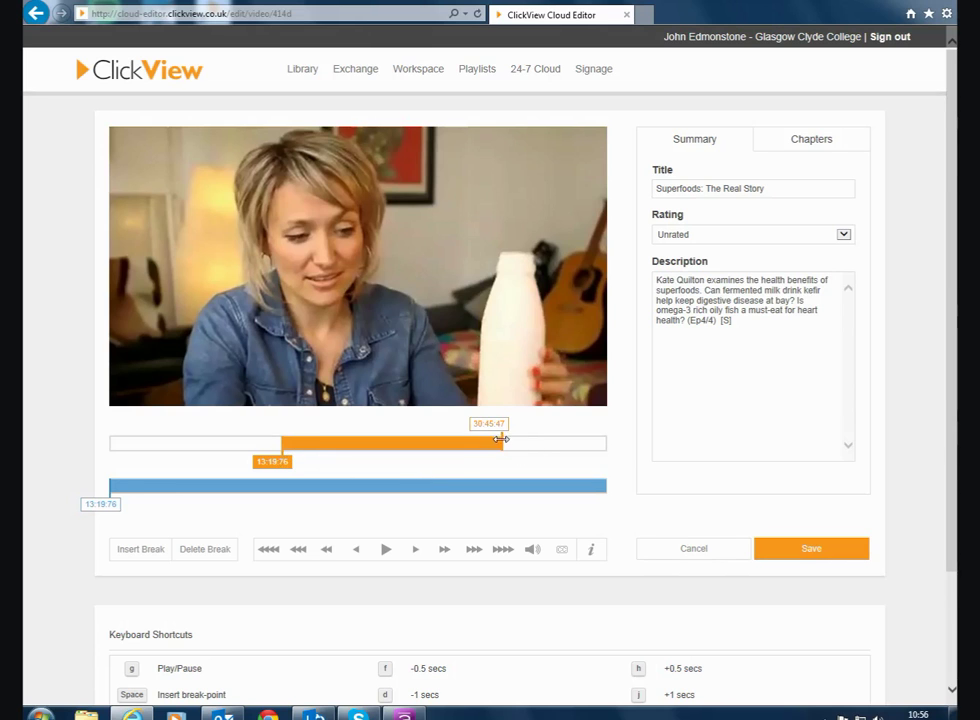
{"action": "mouse_move", "coordinate": [501, 439]}
{"action": "left_mouse_down"}
{"action": "mouse_move", "coordinate": [359, 446]}
{"action": "mouse_move", "coordinate": [367, 456]}
{"action": "mouse_move", "coordinate": [355, 459]}
{"action": "mouse_move", "coordinate": [354, 444]}
{"action": "mouse_move", "coordinate": [321, 443]}
{"action": "left_mouse_up"}
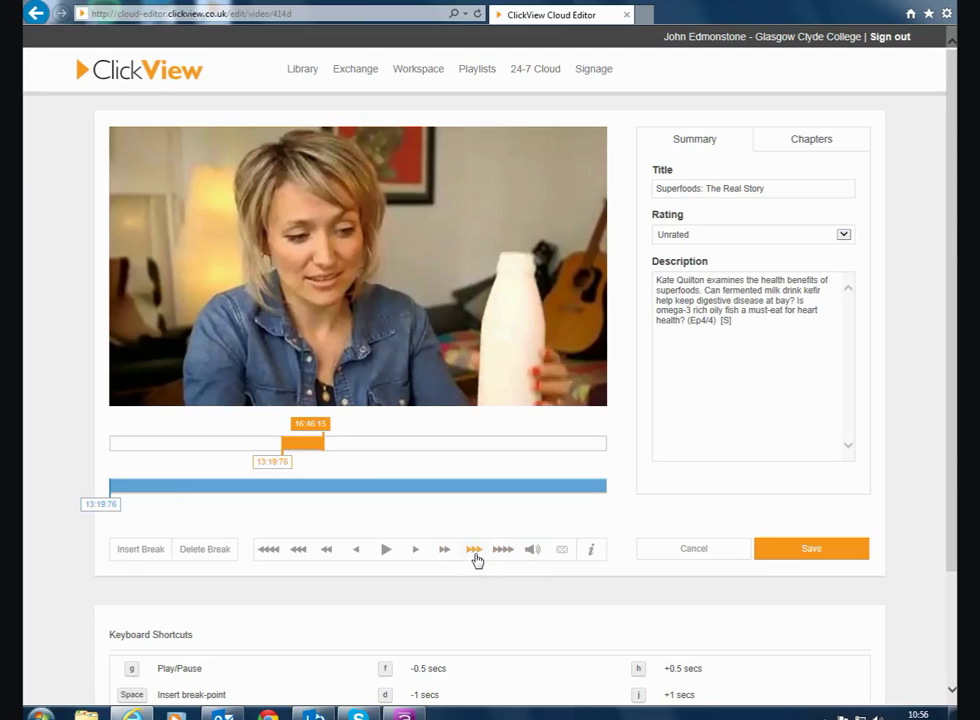
{"action": "left_click", "coordinate": [477, 558]}
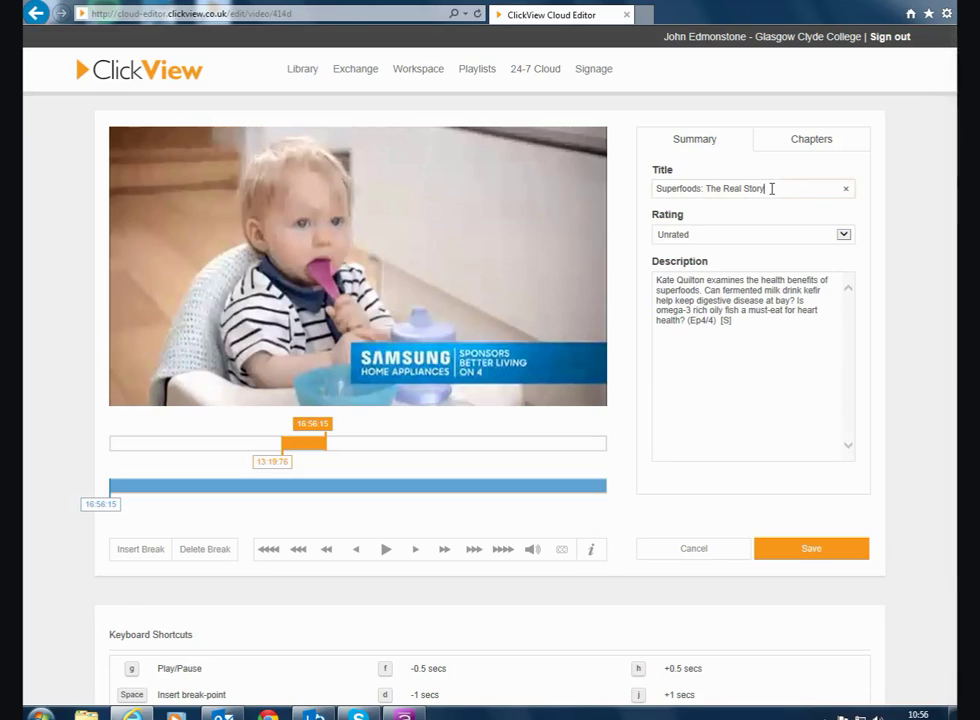
Change the clip's title to "Superfoods: Clip 1" and save the edited video.
{"action": "left_click_drag", "start_coordinate": [770, 187], "coordinate": [716, 190]}
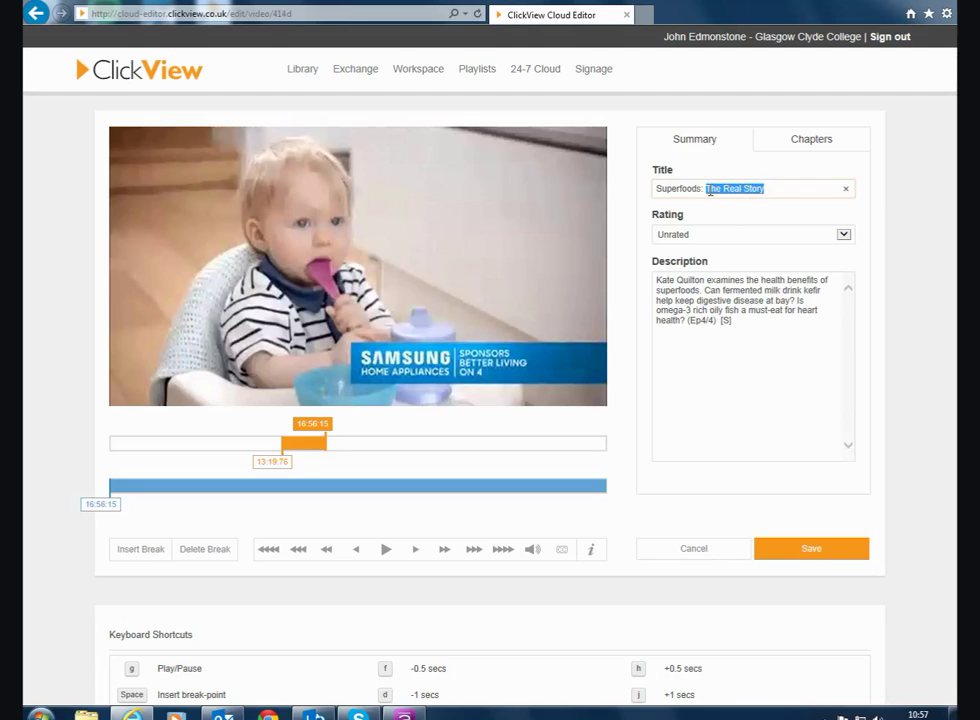
{"action": "type", "text": "Clip 1"}
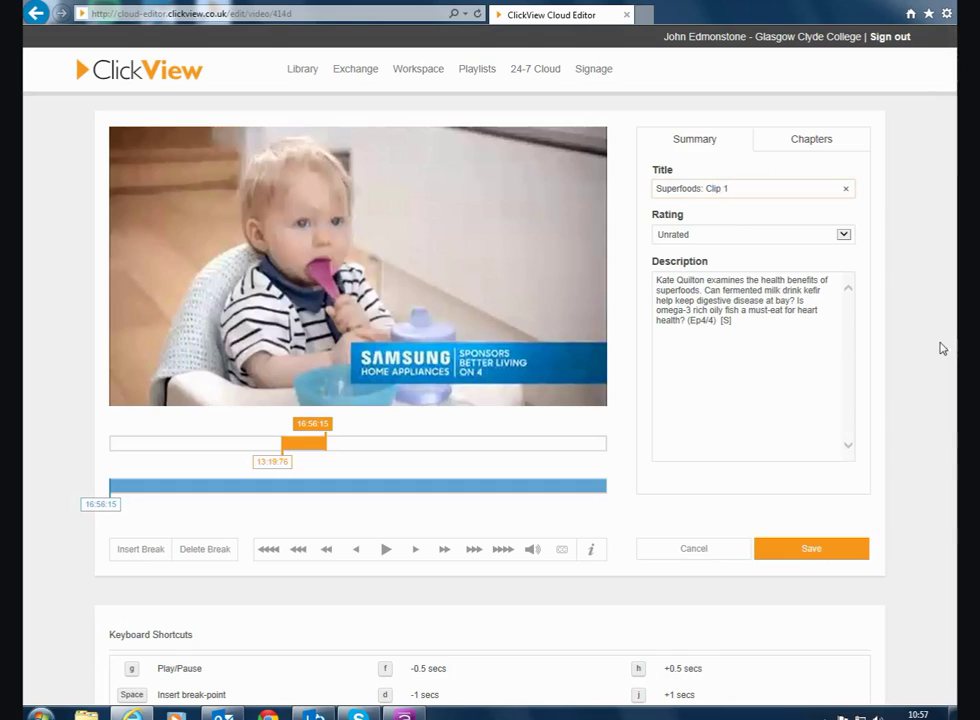
{"action": "left_click", "coordinate": [783, 549]}
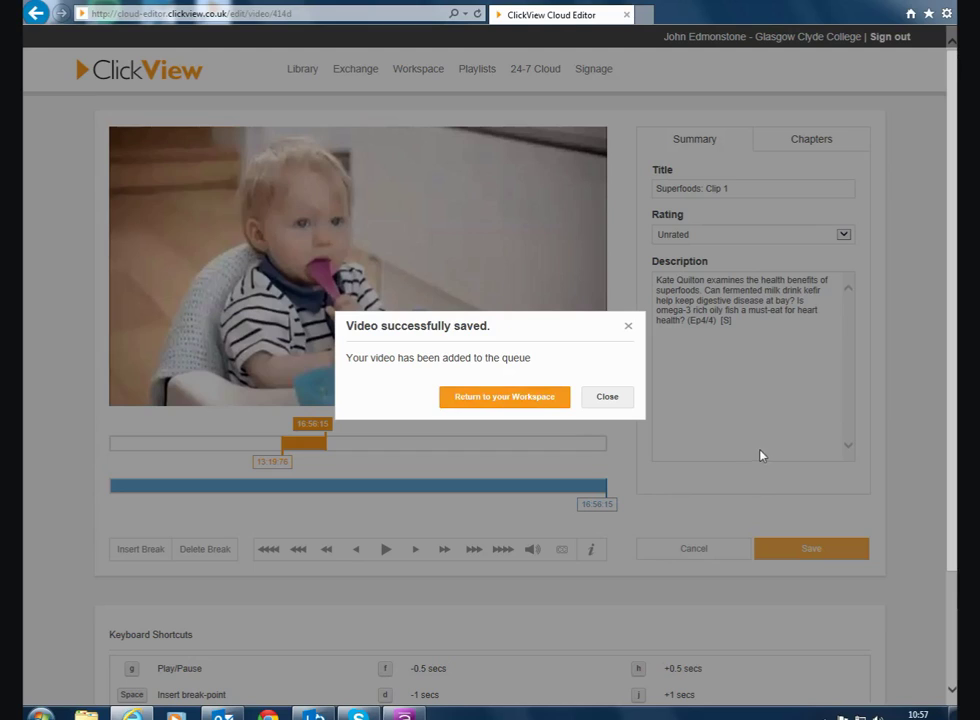
Return to the Workspace and load the newly saved video into the list.
{"action": "left_click", "coordinate": [507, 399]}
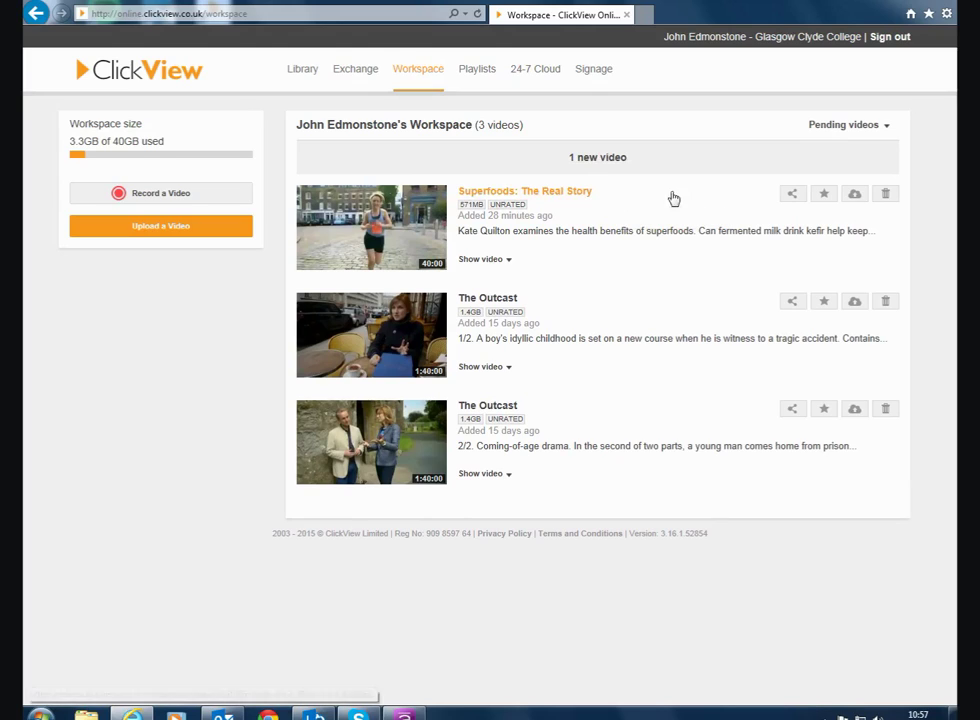
{"action": "left_click", "coordinate": [551, 166]}
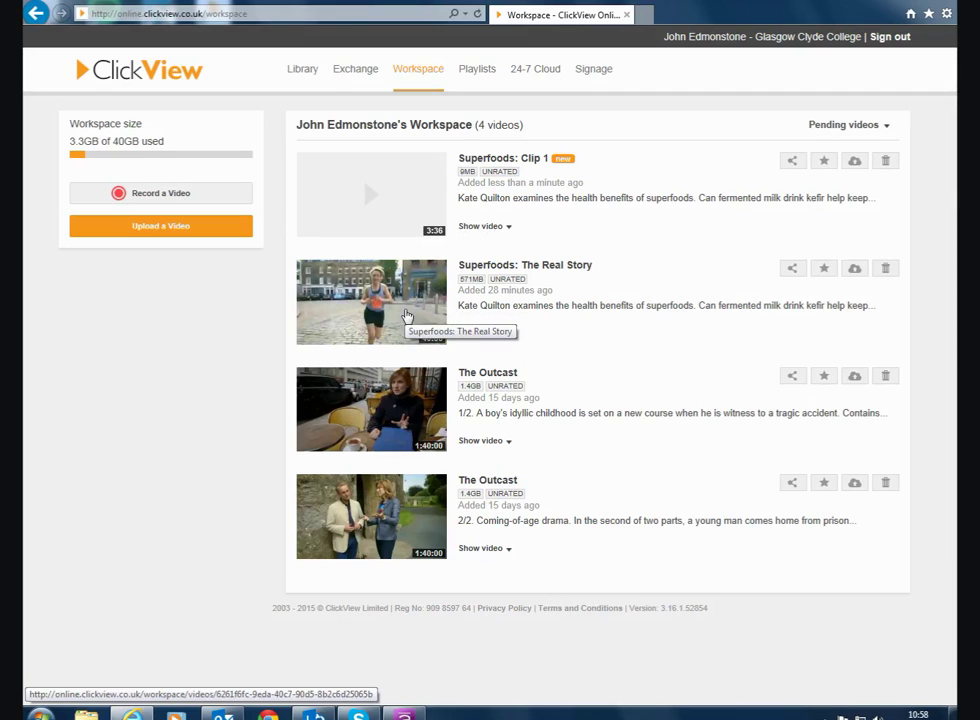
Reopen the original Superfoods: The Real Story video in the Cloud Editor and pause it.
{"action": "left_click", "coordinate": [407, 317]}
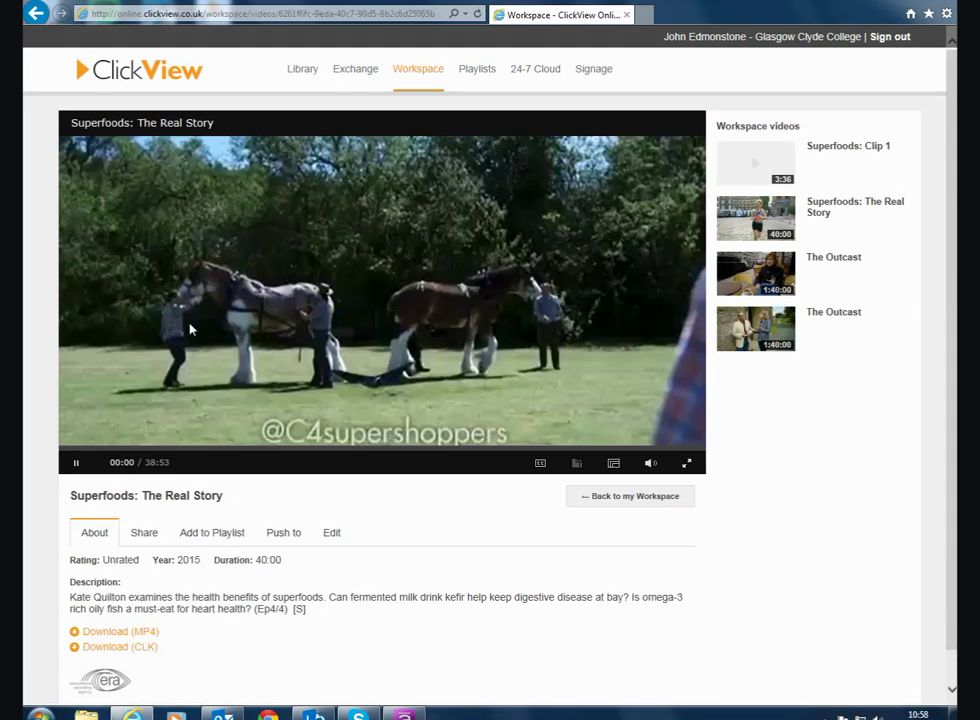
{"action": "left_click", "coordinate": [336, 539]}
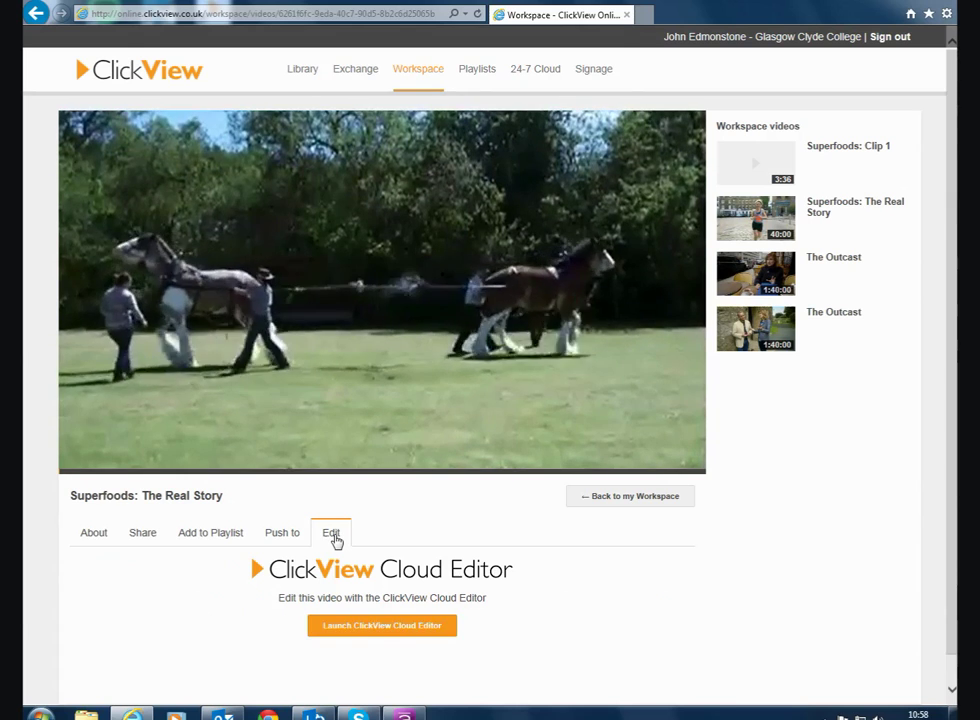
{"action": "left_click", "coordinate": [405, 628]}
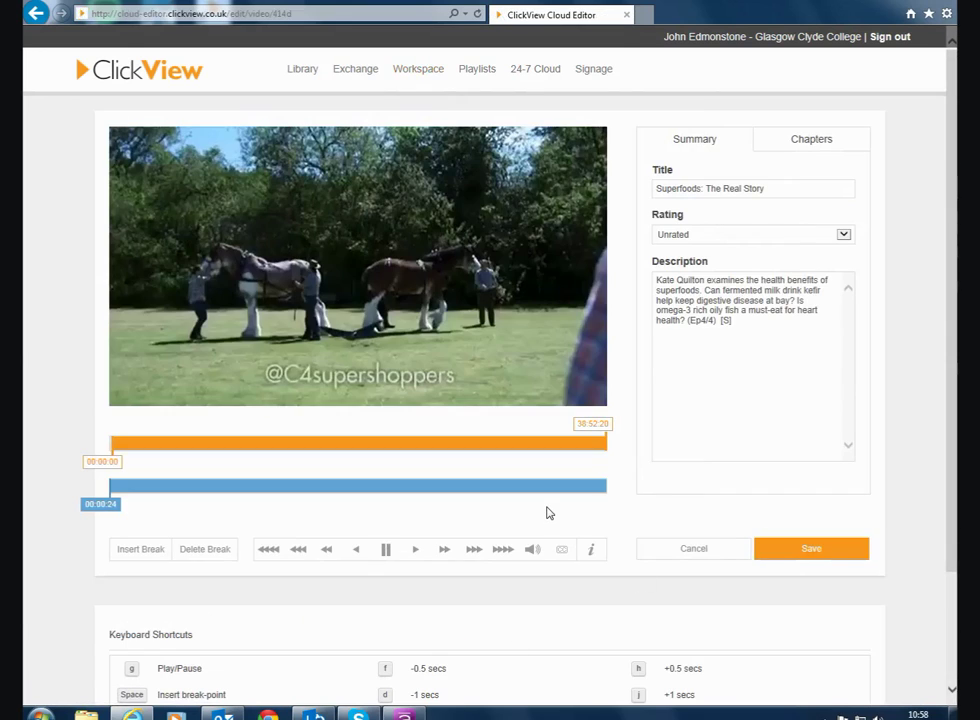
{"action": "left_click", "coordinate": [466, 400]}
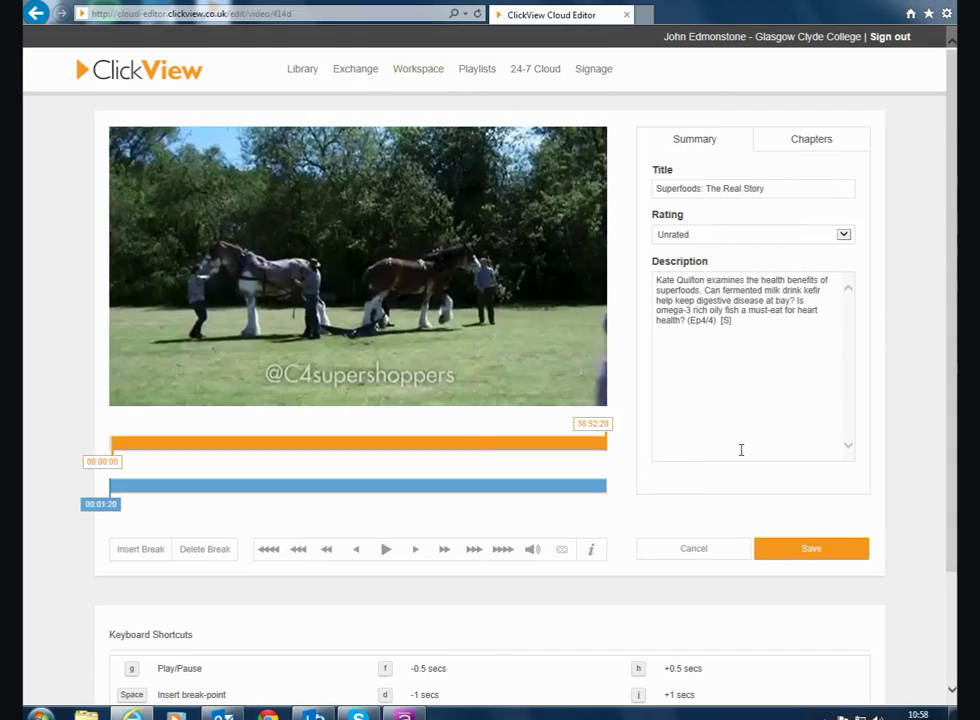
Trim the video so that it starts at about 04:40:35 and ends at about 30:48:91.
{"action": "scroll", "coordinate": [741, 450], "scroll_direction": "down", "scroll_amount": 2}
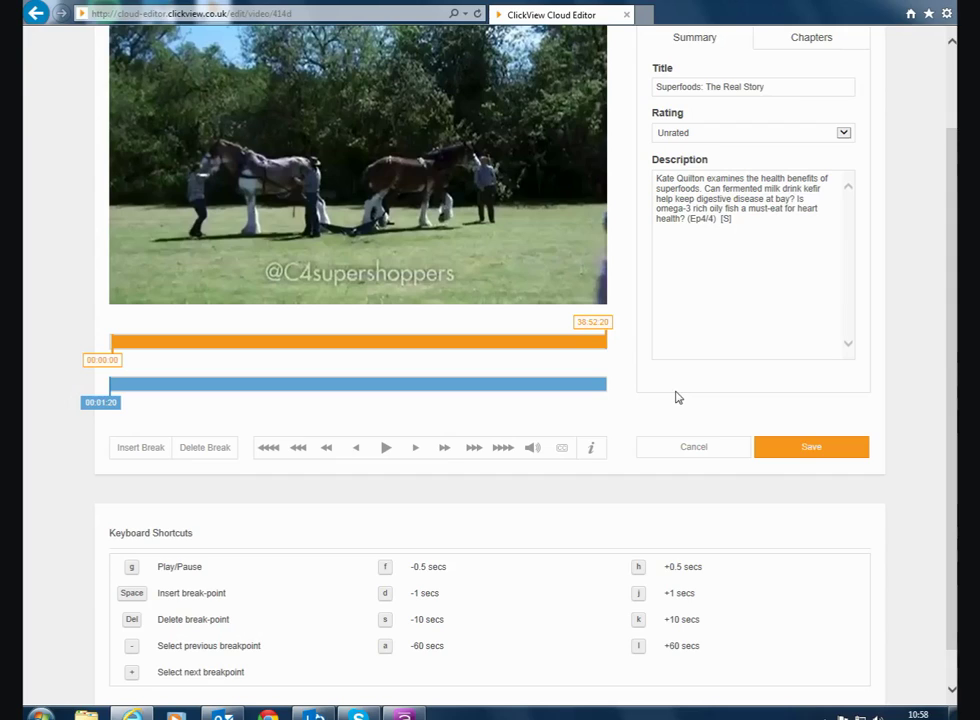
{"action": "scroll", "coordinate": [676, 397], "scroll_direction": "up", "scroll_amount": 2}
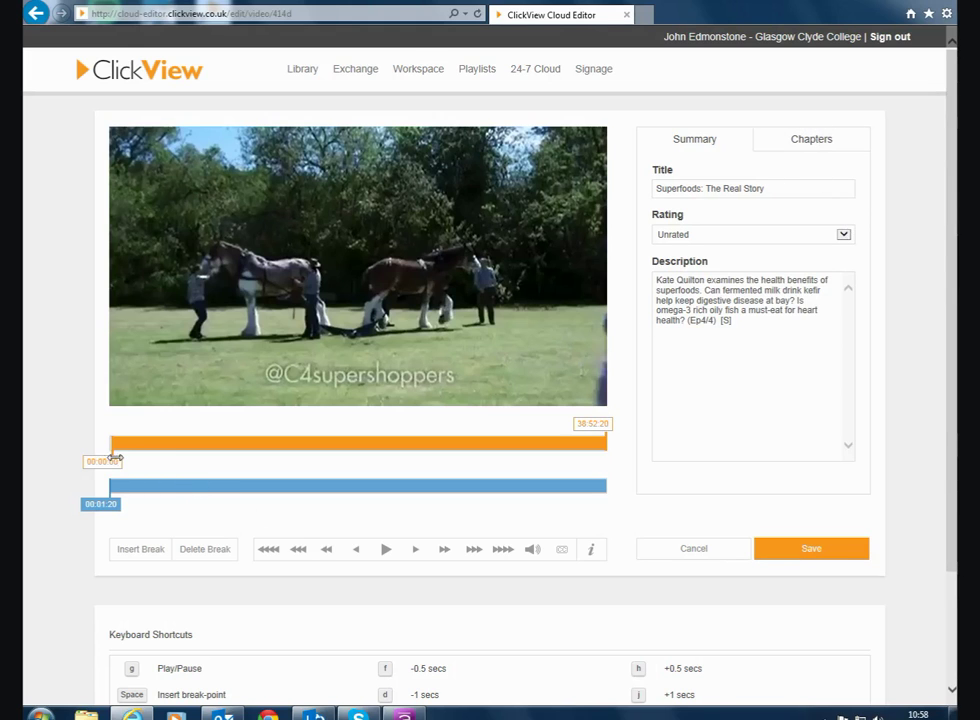
{"action": "left_click_drag", "start_coordinate": [115, 457], "coordinate": [174, 448]}
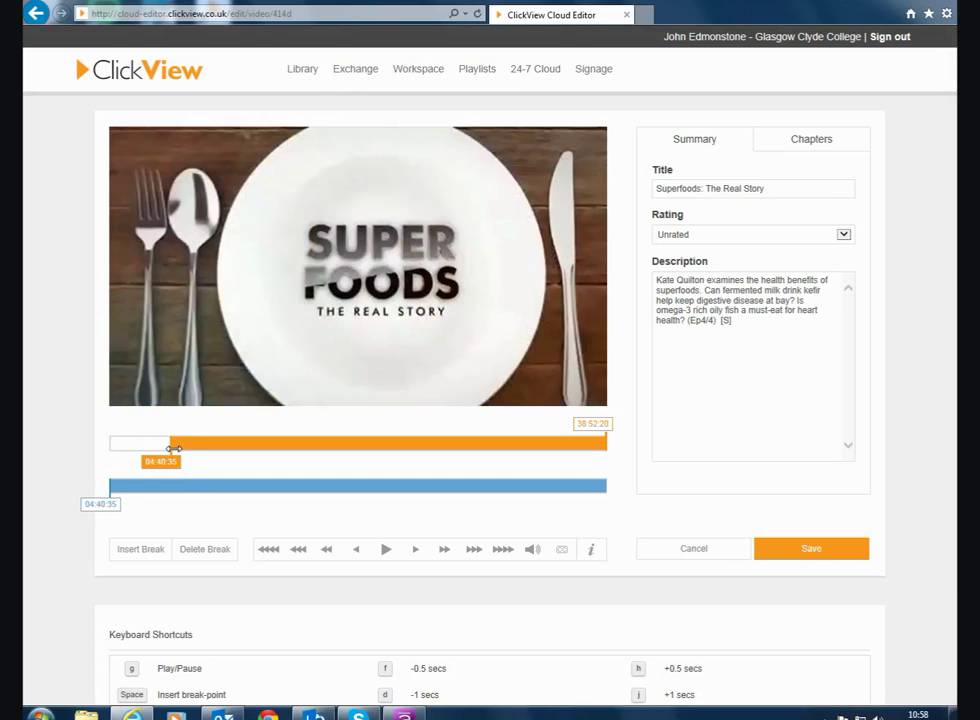
{"action": "left_click", "coordinate": [606, 426]}
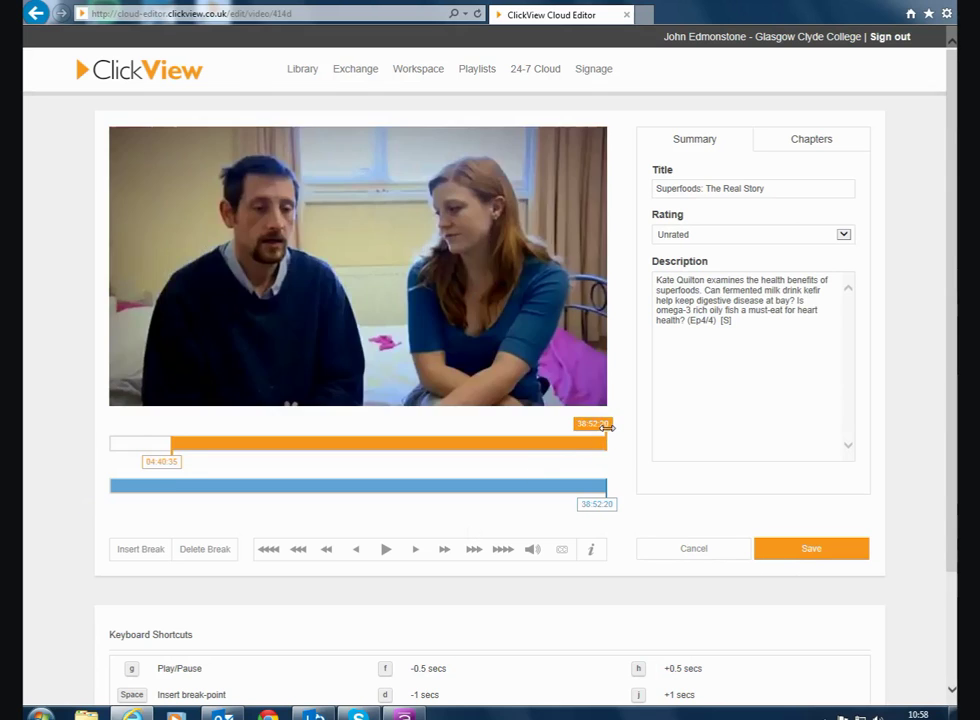
{"action": "left_click_drag", "start_coordinate": [606, 426], "coordinate": [507, 447]}
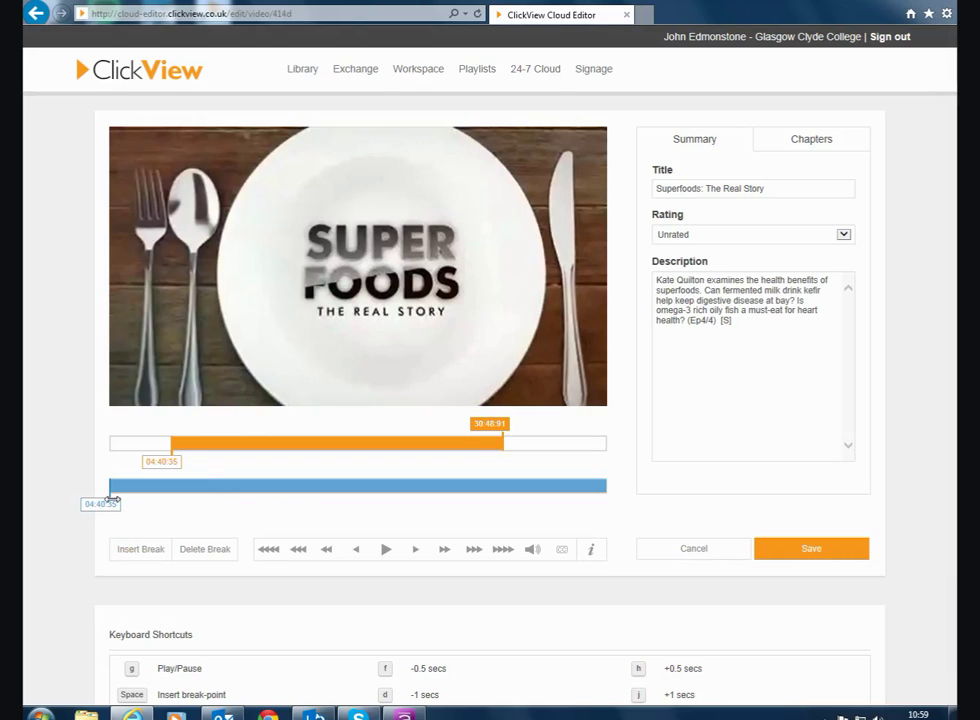
Insert chapter breaks in the trimmed video at about 11:11 and 16:34.
{"action": "left_click_drag", "start_coordinate": [112, 498], "coordinate": [236, 497]}
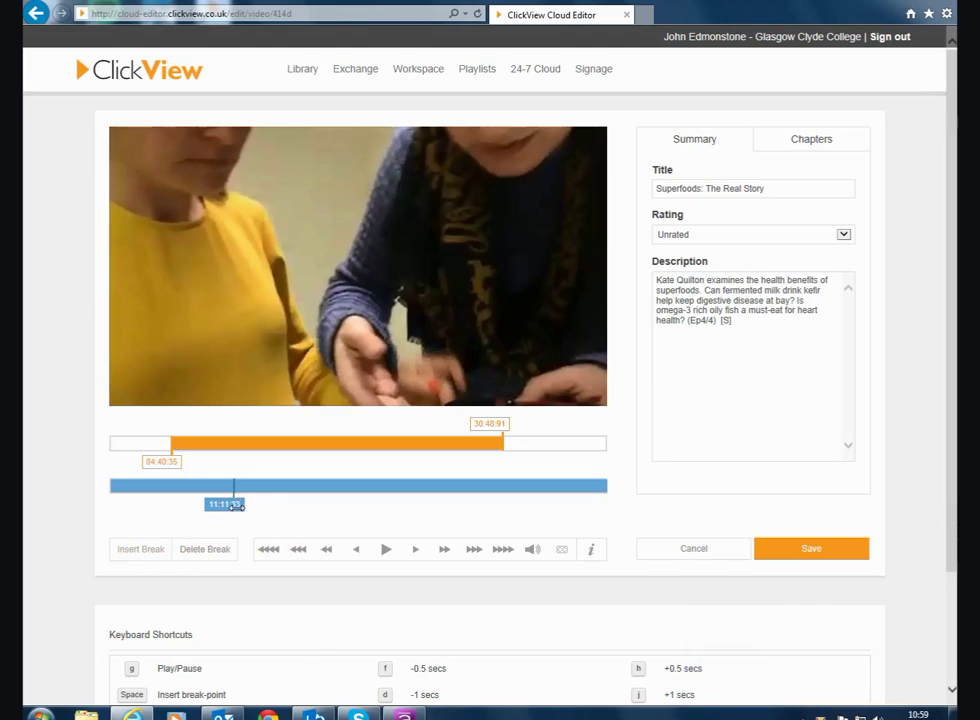
{"action": "left_click_drag", "start_coordinate": [236, 506], "coordinate": [340, 507]}
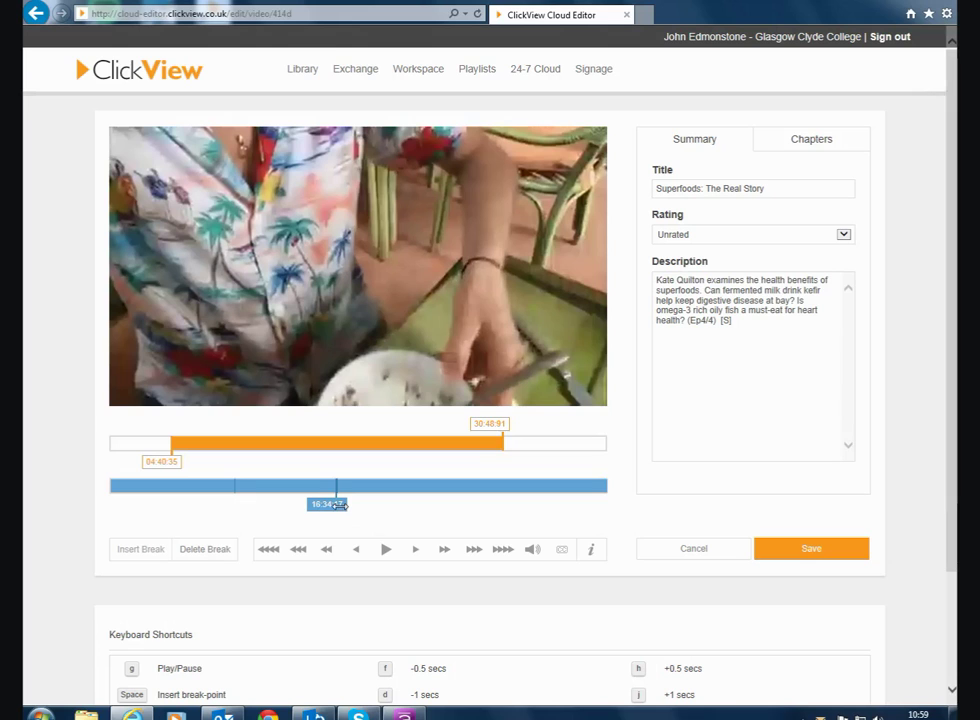
Insert further chapter breaks at about 20:46 and 25:19, and name the first chapter "Section 1 - Health Spa".
{"action": "left_click_drag", "start_coordinate": [340, 505], "coordinate": [492, 505]}
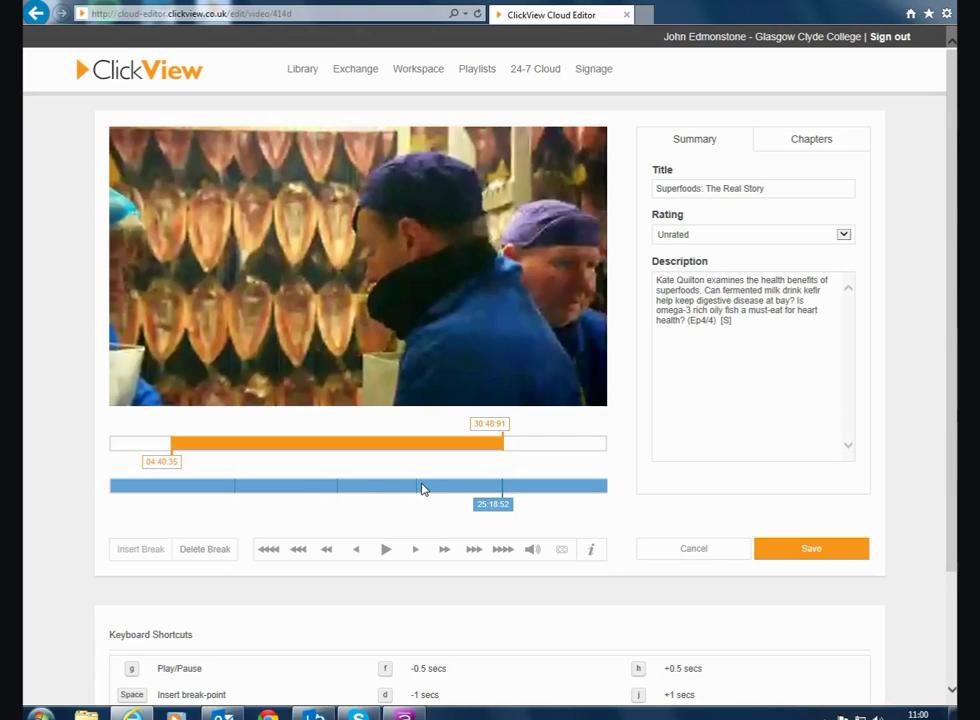
{"action": "left_click", "coordinate": [820, 149]}
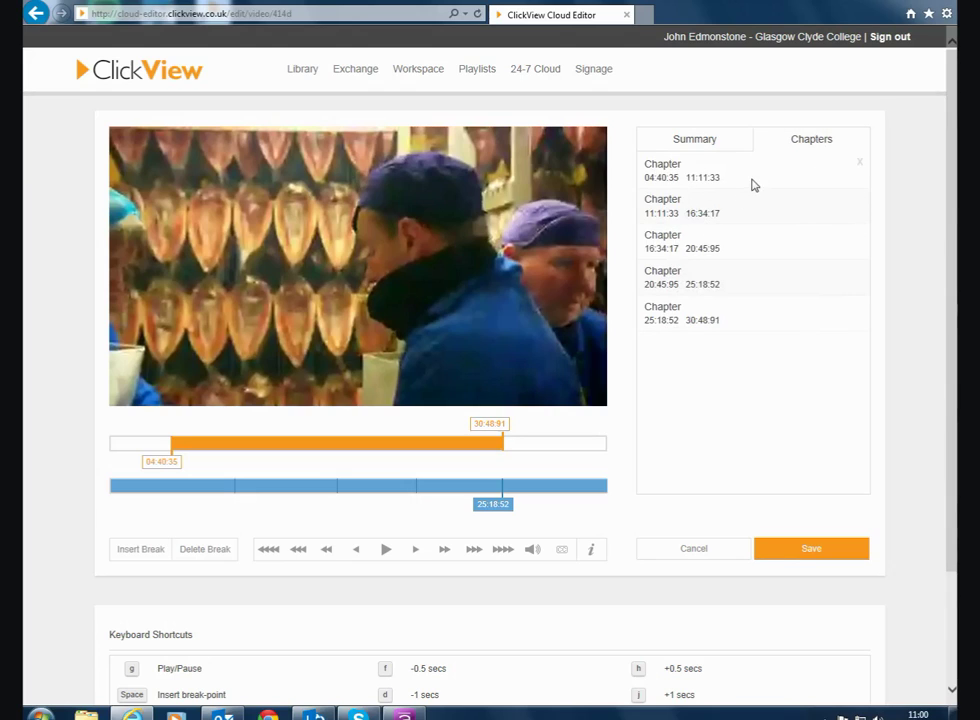
{"action": "double_click", "coordinate": [670, 163]}
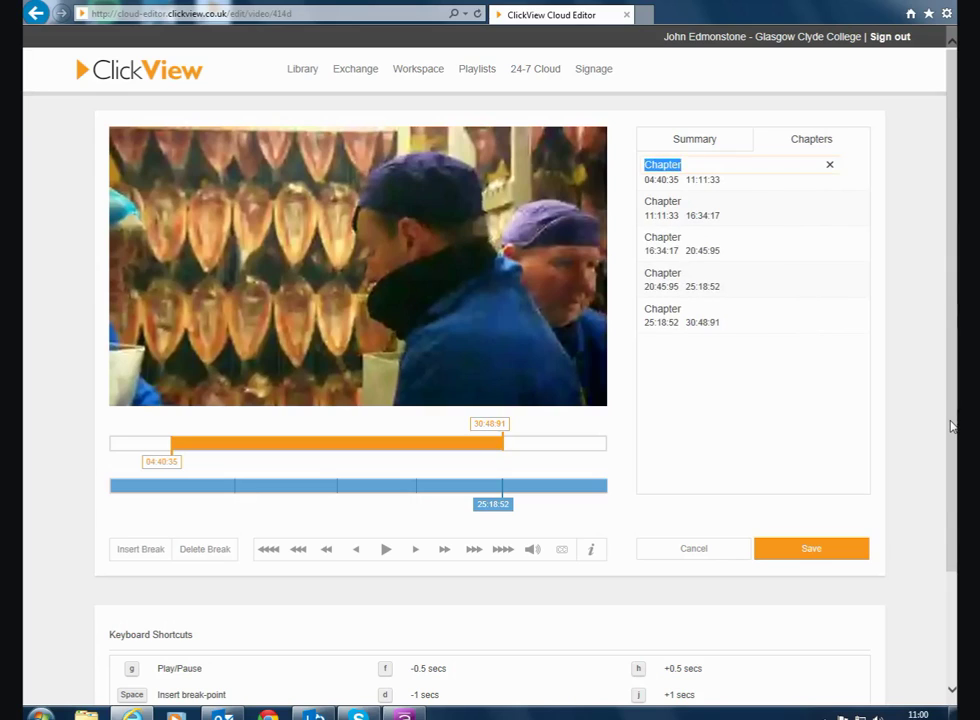
{"action": "type", "text": "Section 1 - Health Spa"}
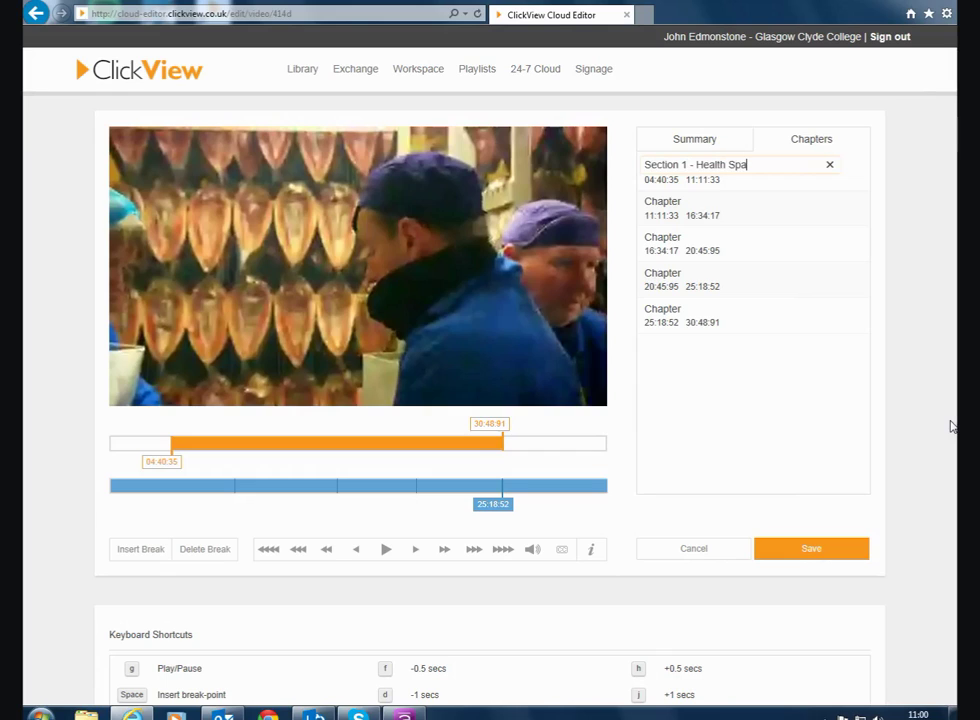
Rename the second chapter, running from 11:11:33 to 16:34:17, as "Section - Enzymes".
{"action": "double_click", "coordinate": [658, 200]}
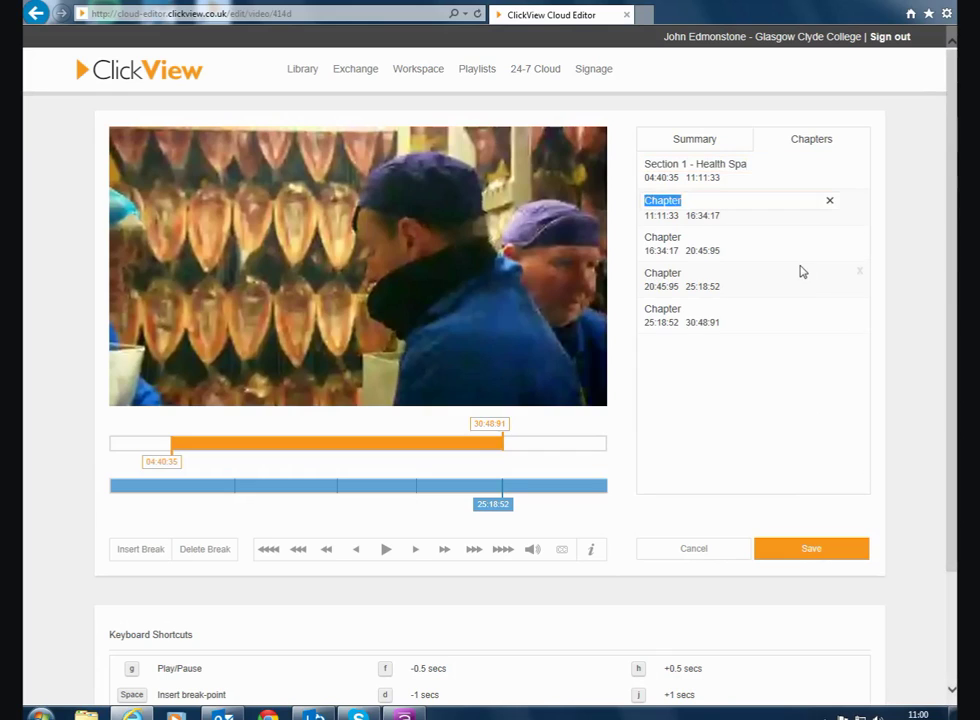
{"action": "type", "text": "Section"}
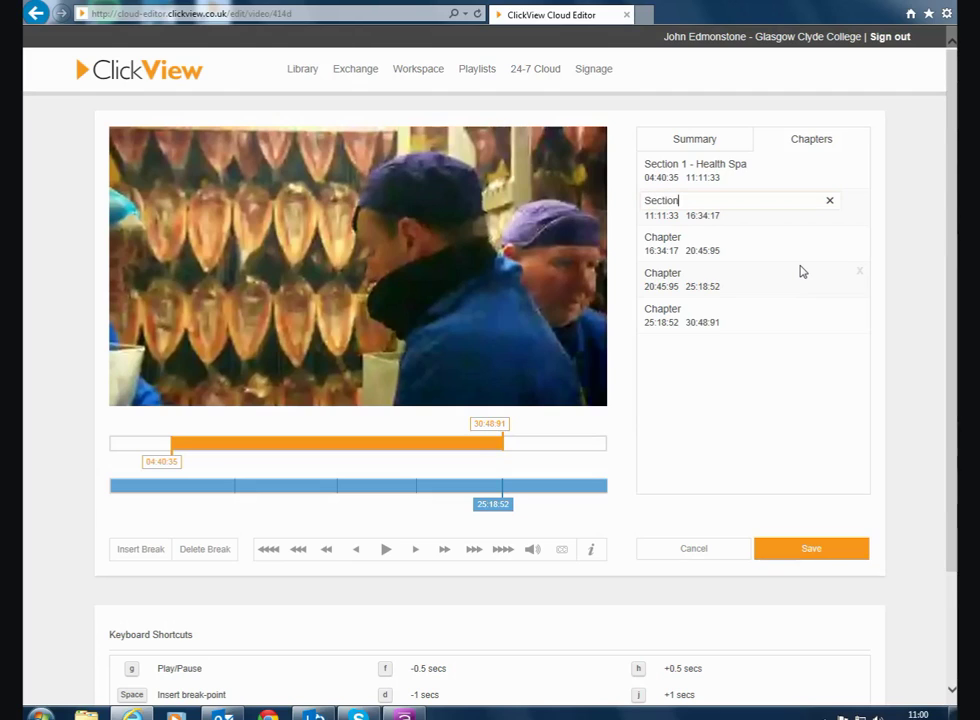
{"action": "type", "text": " - En"}
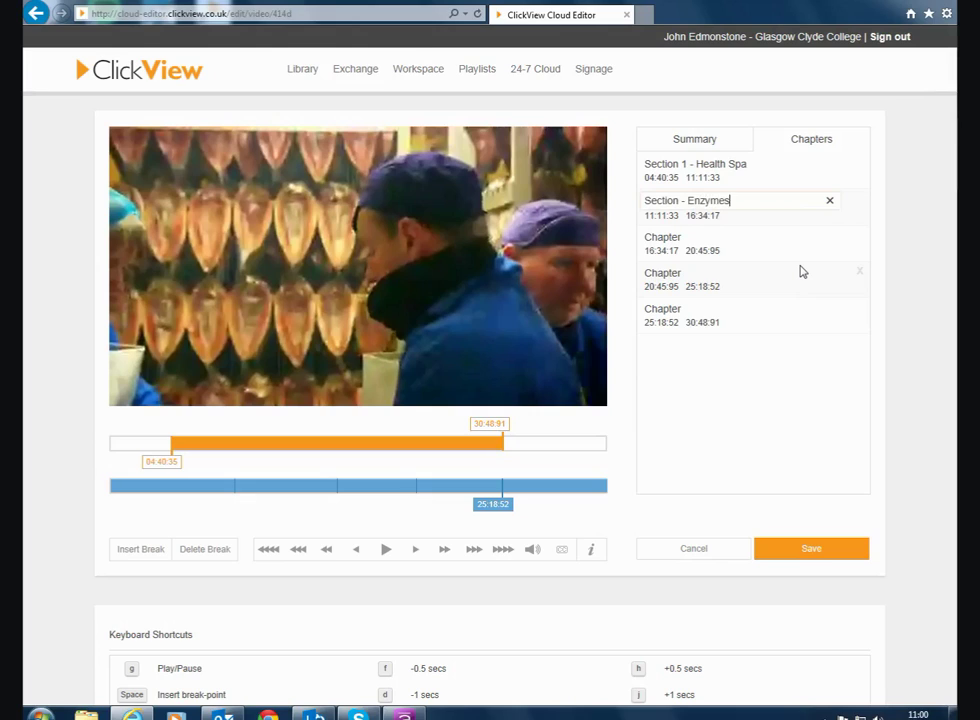
{"action": "type", "text": "zymes"}
{"action": "left_click", "coordinate": [790, 364]}
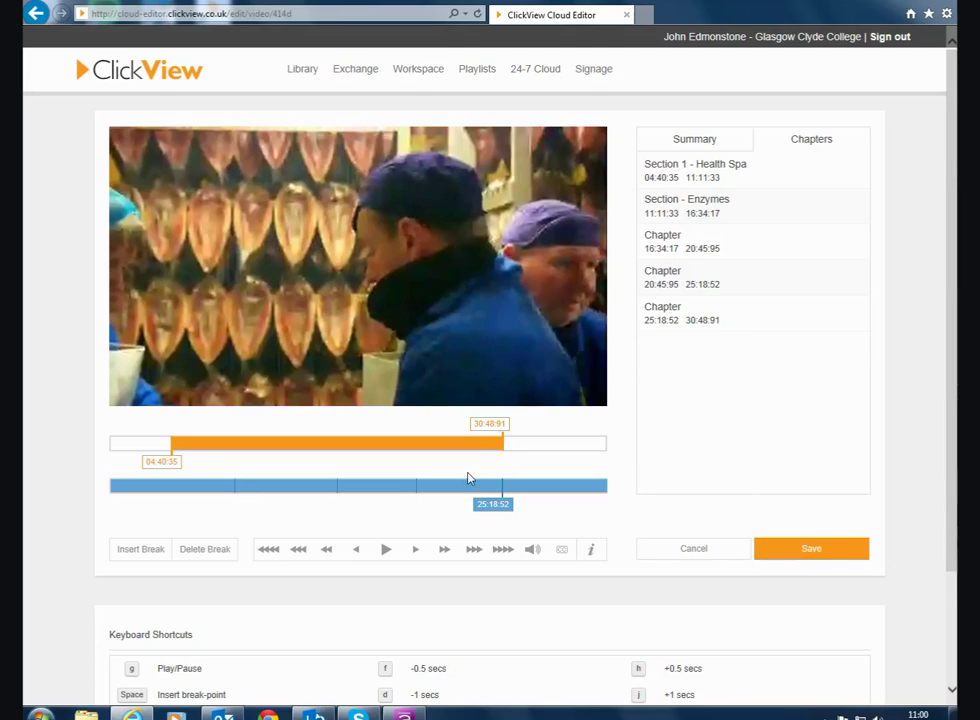
Check the video's summary details and save the trimmed video with its chapters.
{"action": "left_click", "coordinate": [818, 550]}
{"action": "left_click", "coordinate": [821, 555]}
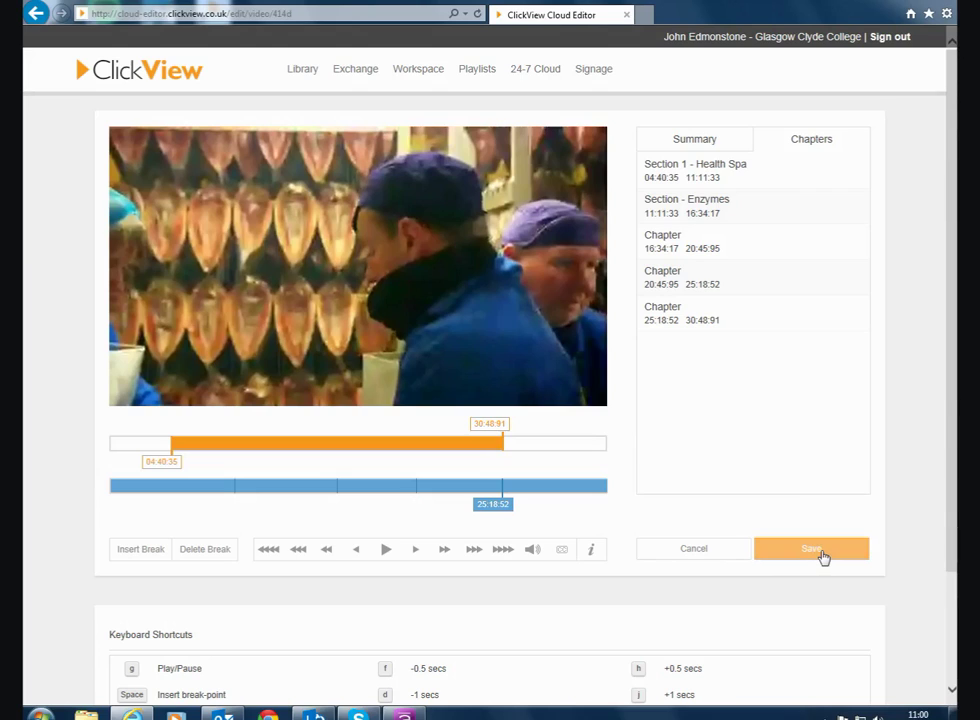
{"action": "left_click", "coordinate": [682, 147]}
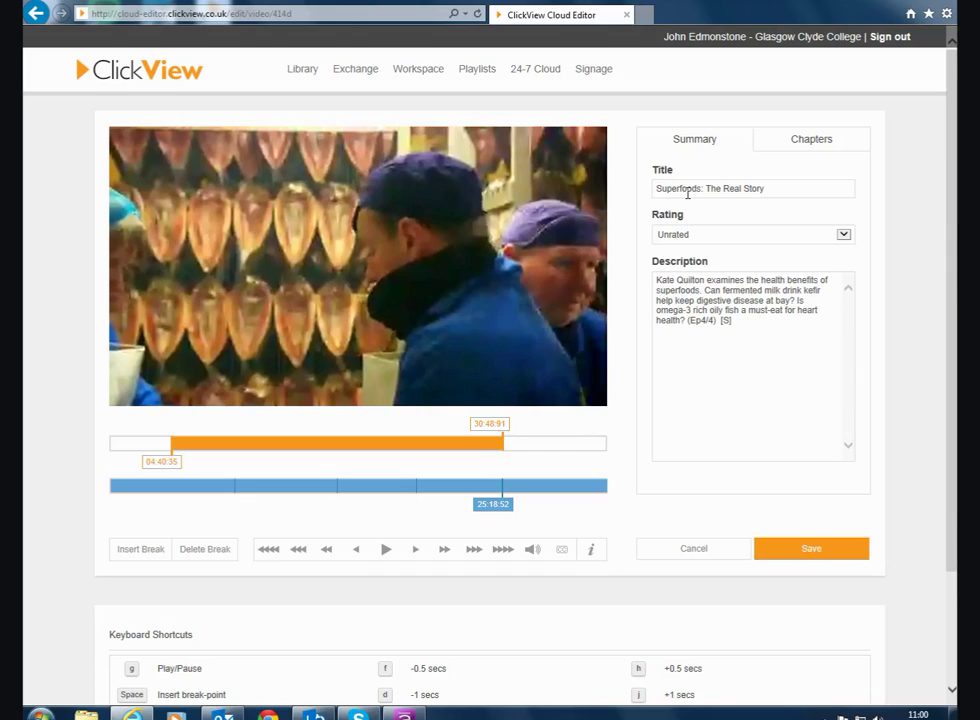
{"action": "left_click", "coordinate": [820, 552]}
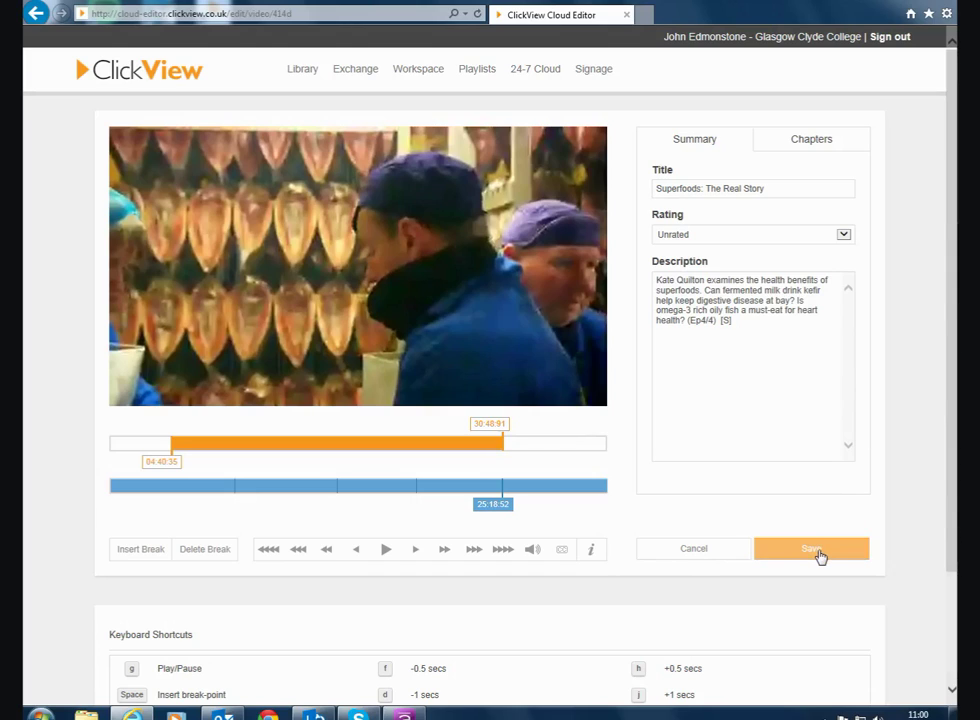
{"action": "left_click", "coordinate": [816, 556]}
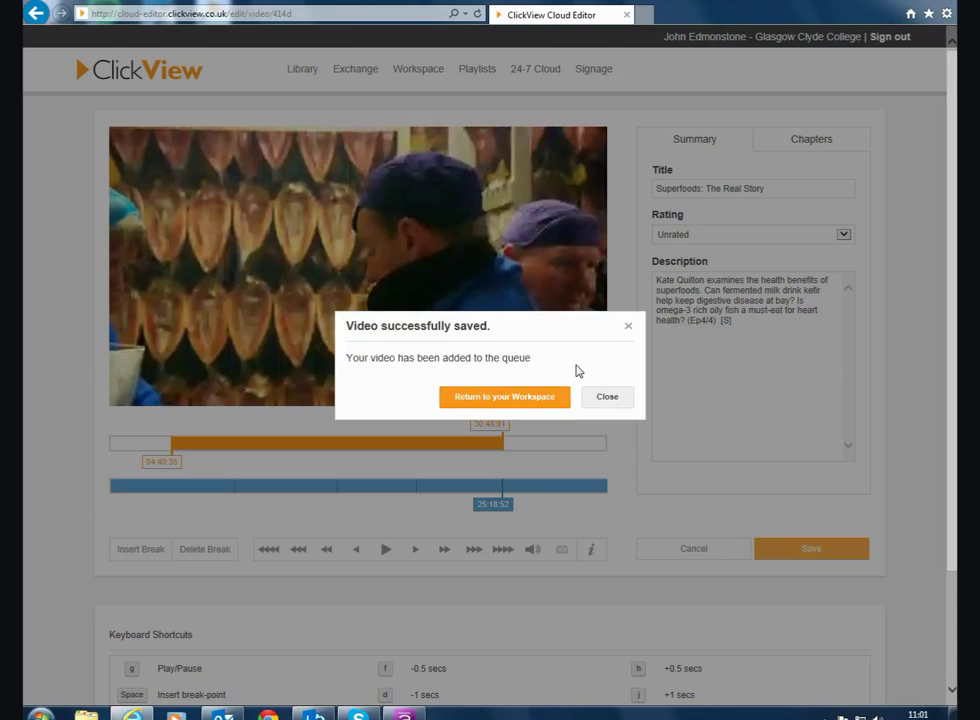
Go back to the Workspace and add the new chaptered video to the displayed list.
{"action": "left_click", "coordinate": [507, 397]}
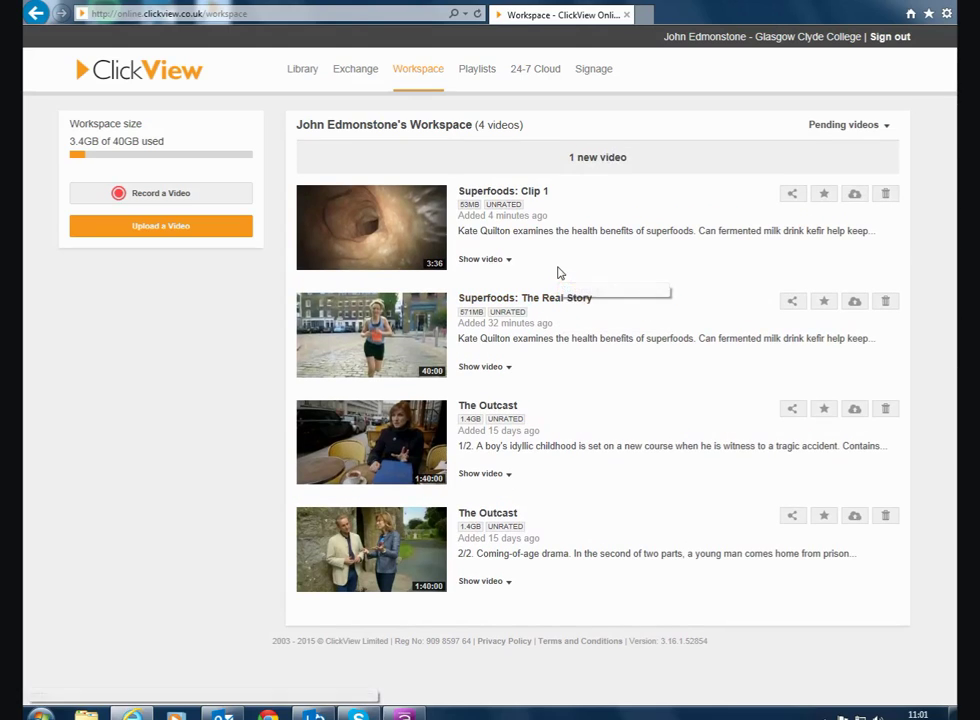
{"action": "left_click", "coordinate": [597, 160]}
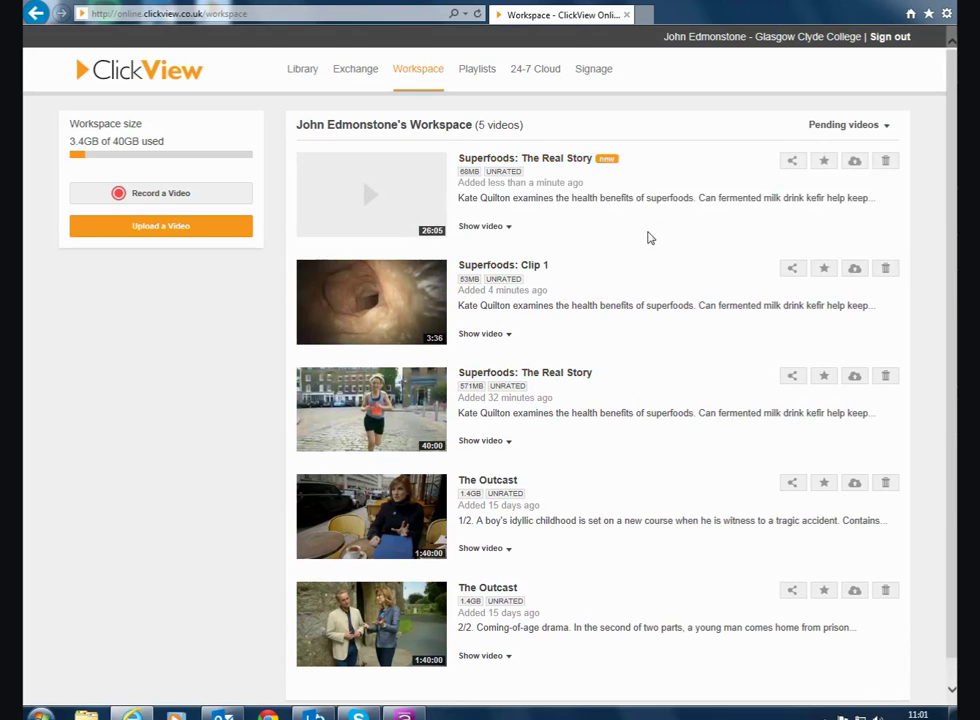
Delete the original 40:00 Superfoods: The Real Story video from the Workspace, confirming its removal.
{"action": "scroll", "coordinate": [650, 240], "scroll_direction": "down", "scroll_amount": 1}
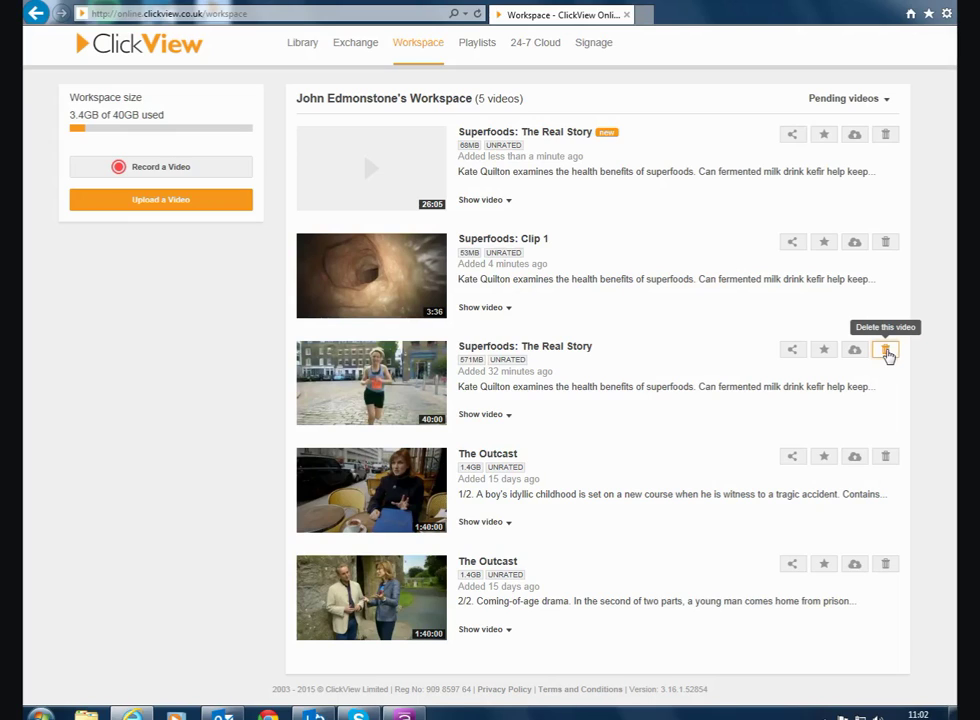
{"action": "left_click", "coordinate": [886, 352]}
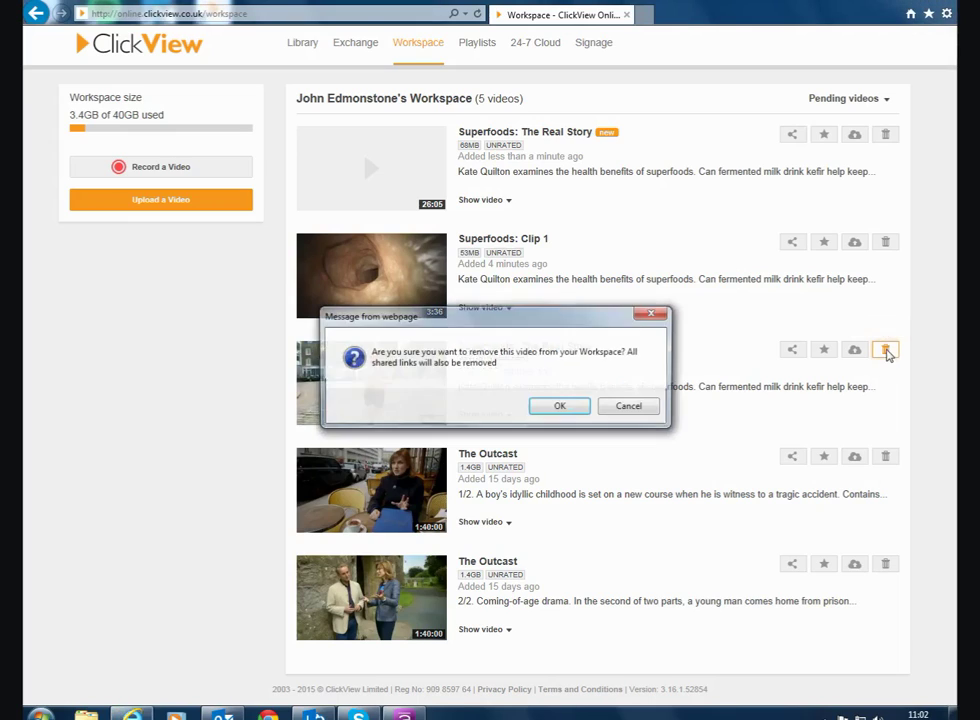
{"action": "left_click", "coordinate": [561, 406]}
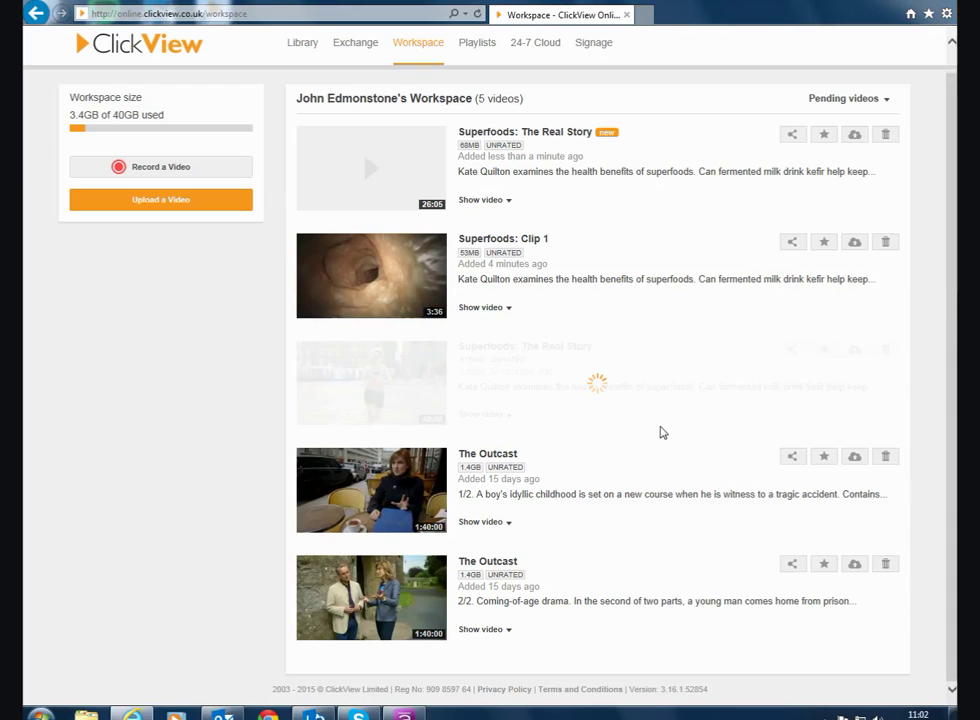